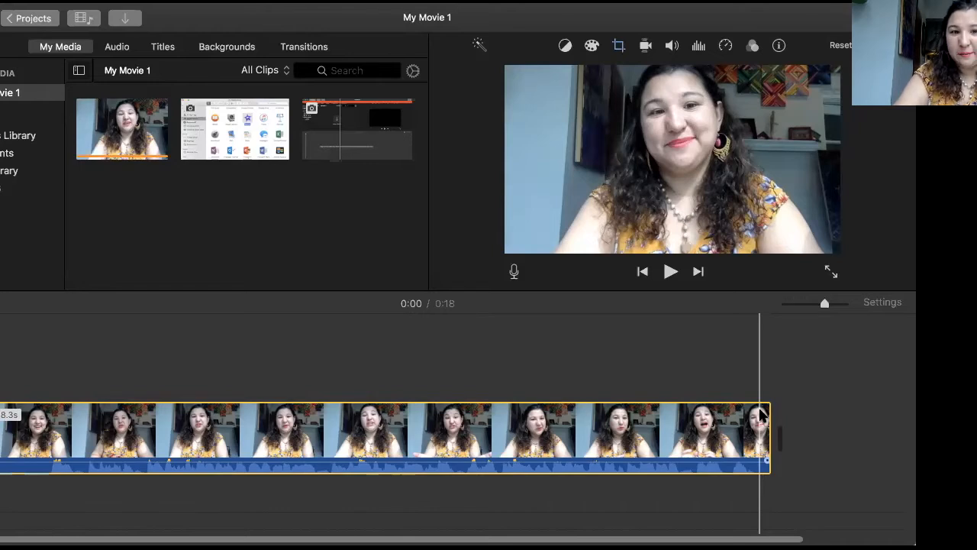
# Add the Applications folder screenshot to the timeline after the webcam clip.
pyautogui.click(249, 131)
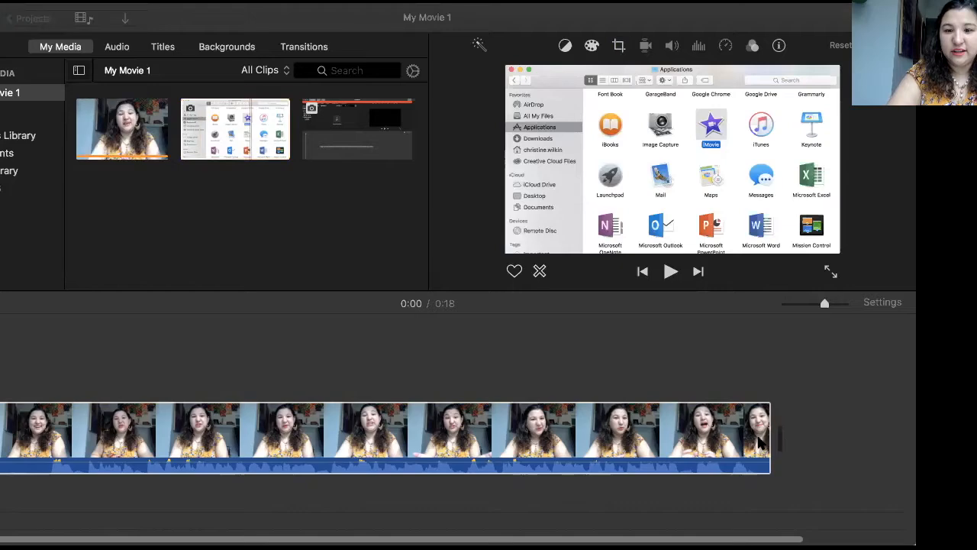
pyautogui.moveTo(901, 423); pyautogui.dragTo(167, 214)
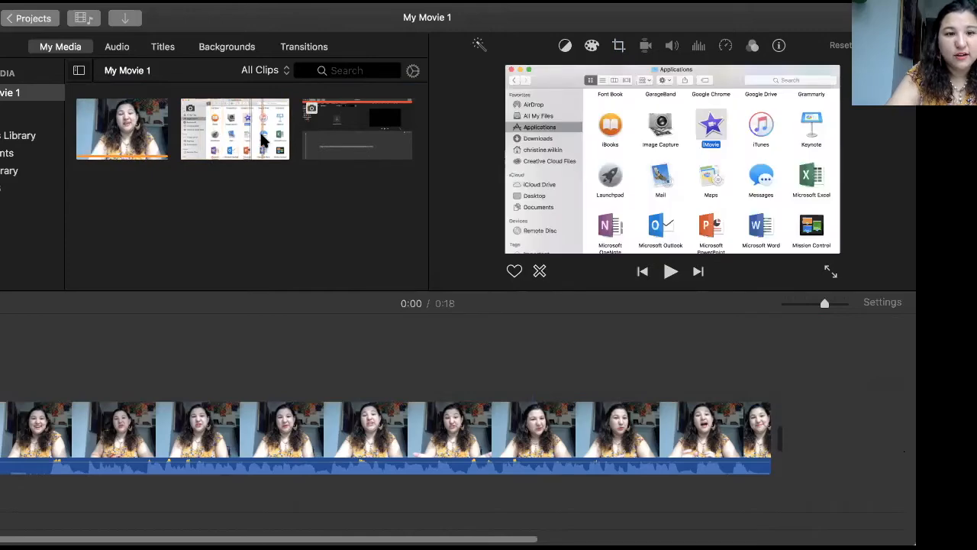
pyautogui.moveTo(251, 136); pyautogui.dragTo(800, 423)
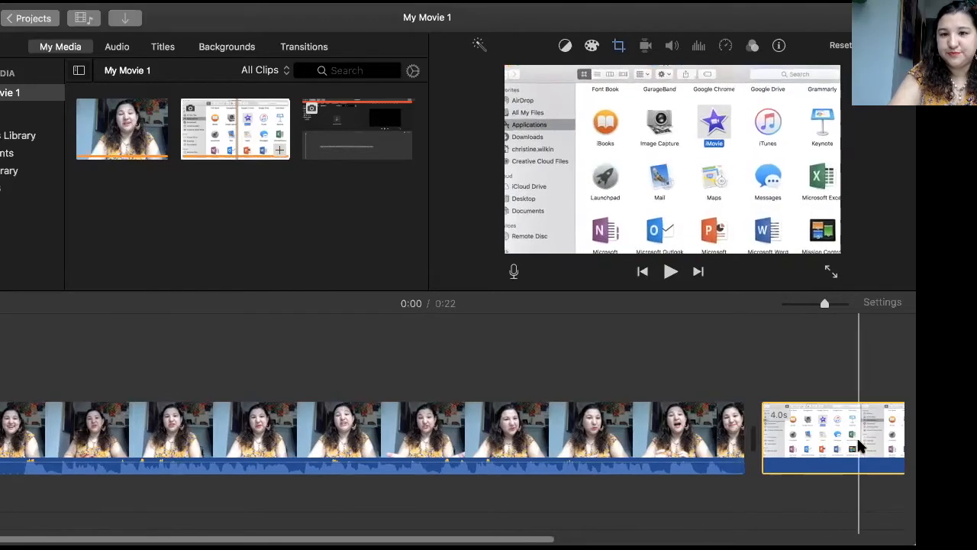
pyautogui.hscroll(4, 856, 436)
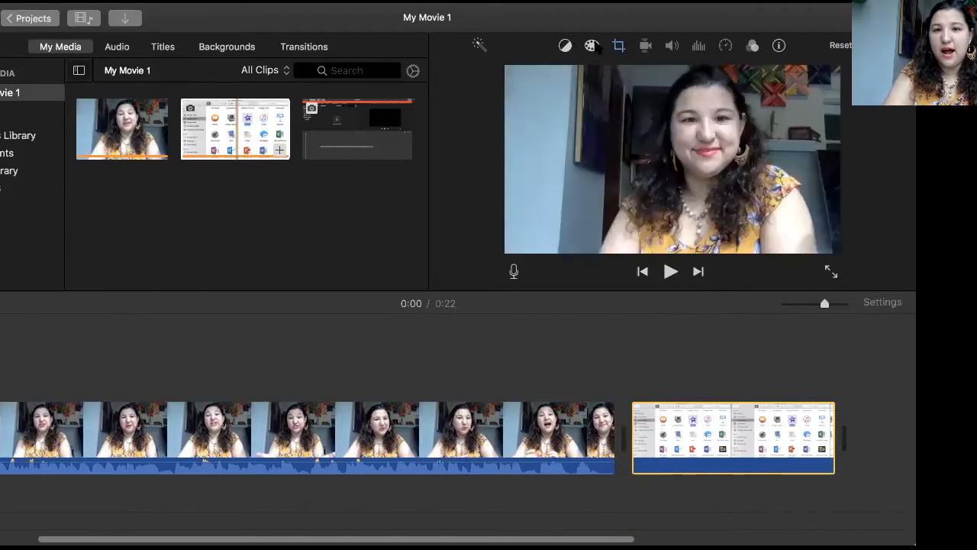
# Set the Applications screenshot's crop style to Crop to Fill and play the movie from near the webcam clip's end.
pyautogui.click(618, 47)
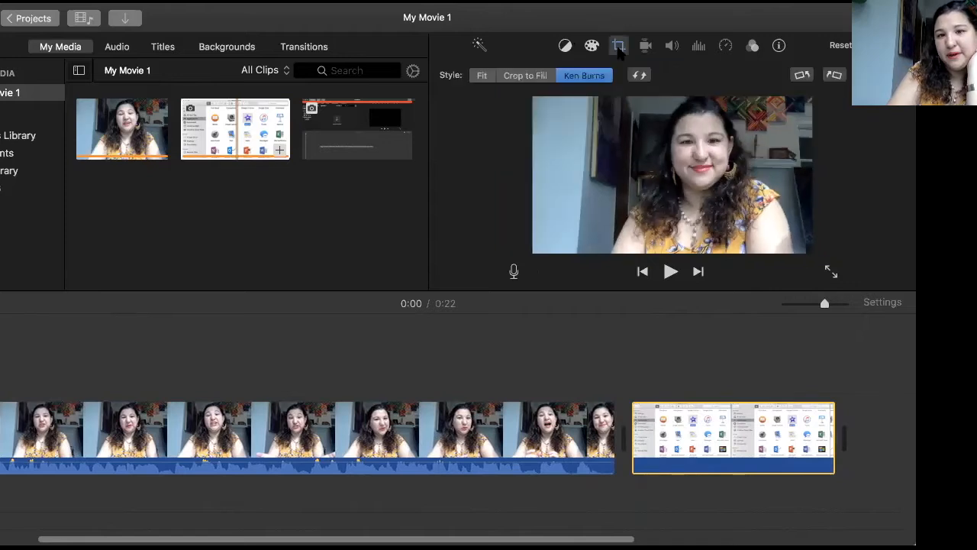
pyautogui.click(696, 424)
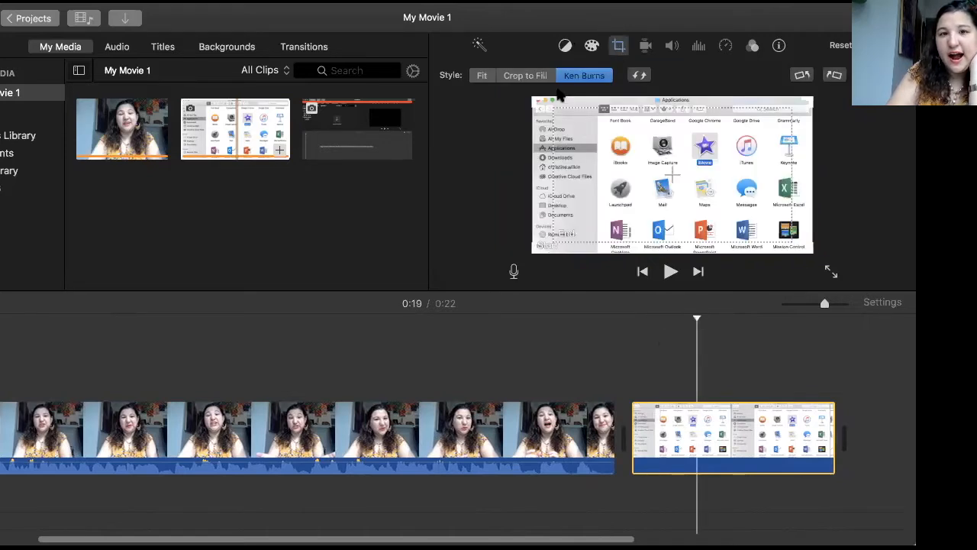
pyautogui.click(528, 77)
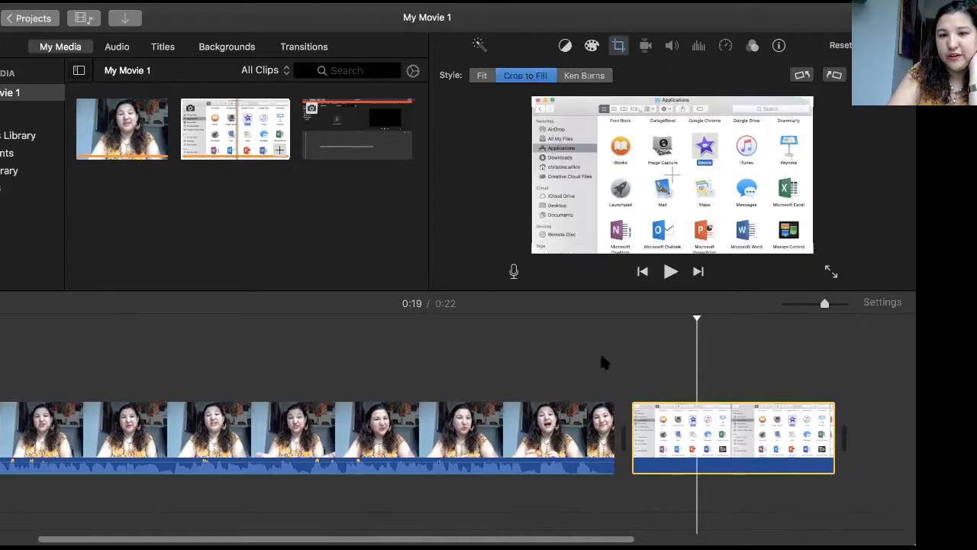
pyautogui.click(566, 425)
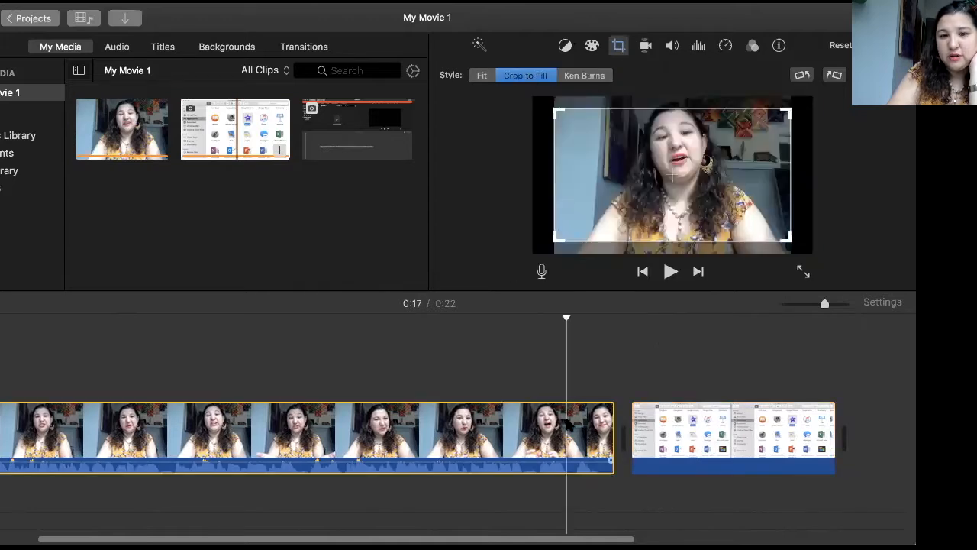
pyautogui.press('space')
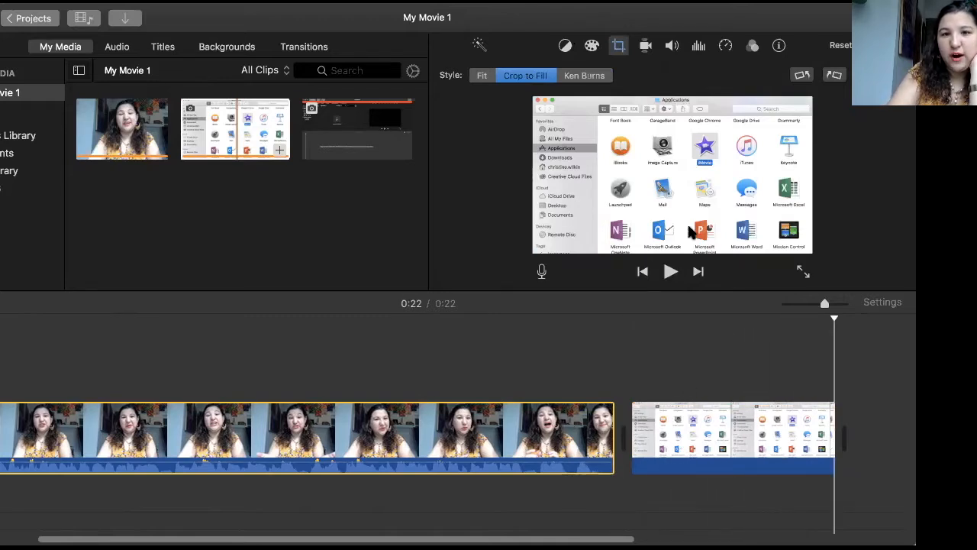
# Try the Ken Burns and Crop to Fill styles on the webcam clip, settling on Fit.
pyautogui.click(578, 79)
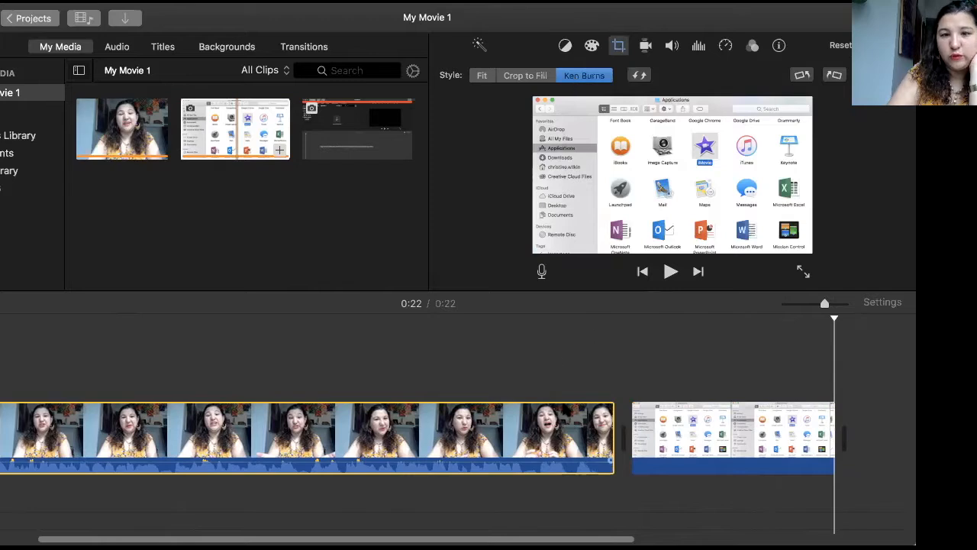
pyautogui.click(585, 77)
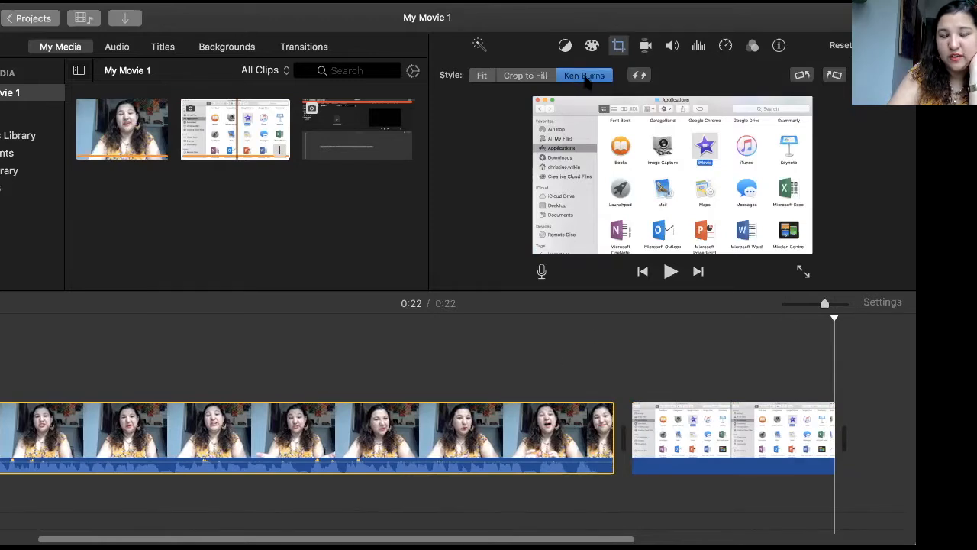
pyautogui.click(556, 422)
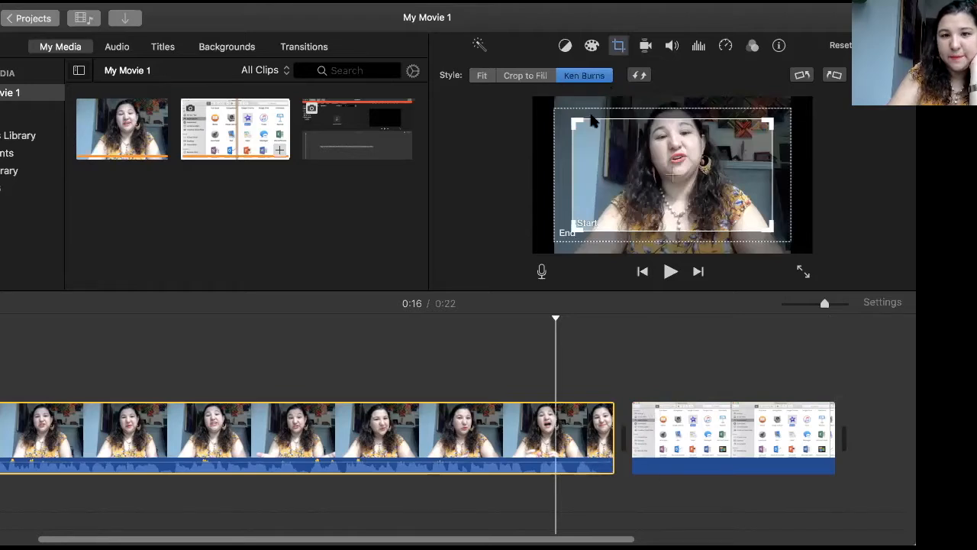
pyautogui.click(525, 76)
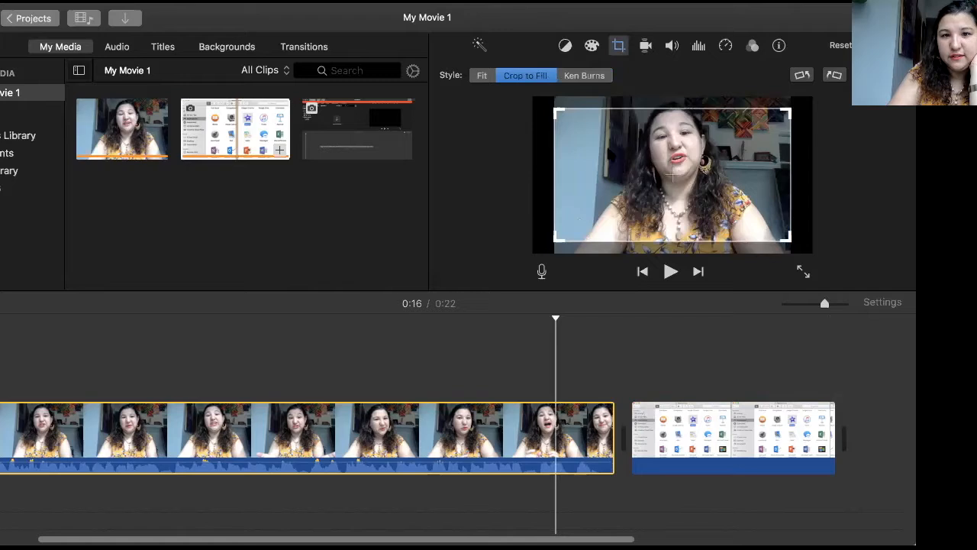
pyautogui.click(482, 76)
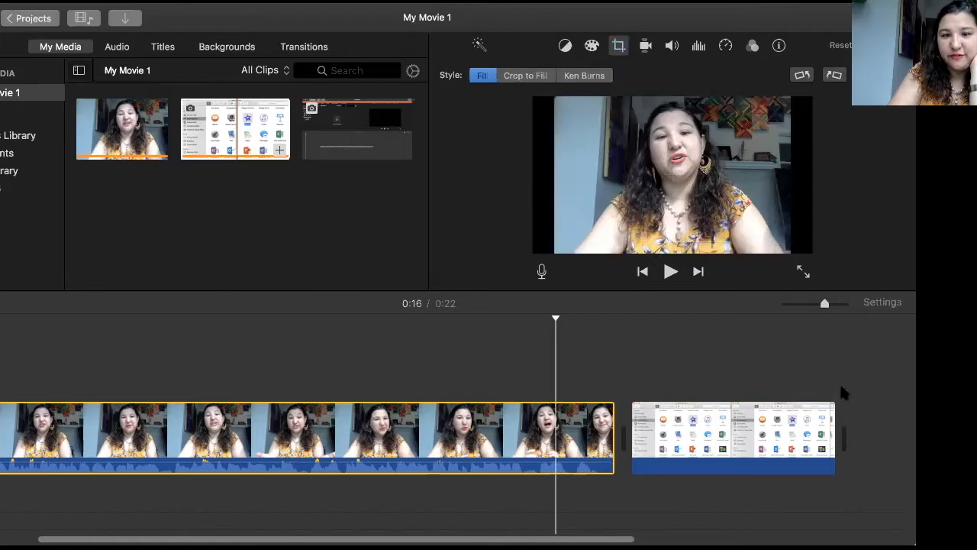
# Apply the Ken Burns style to the Applications screenshot, with the end frame shrunk and placed around the iMovie icon.
pyautogui.click(766, 427)
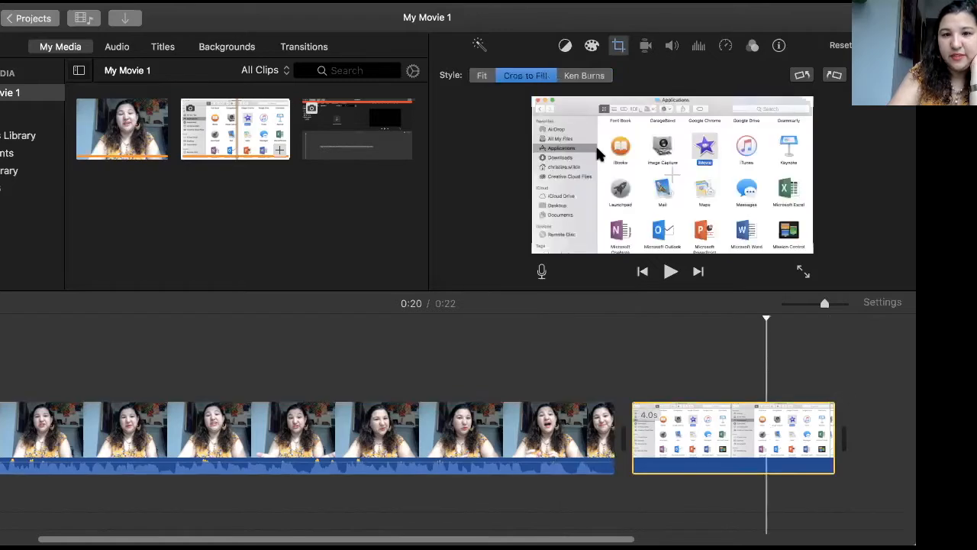
pyautogui.click(588, 77)
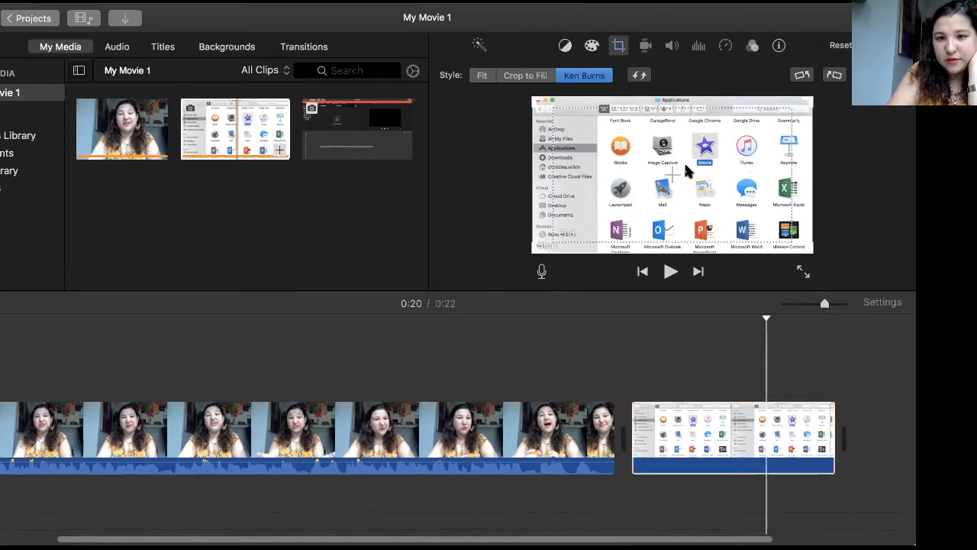
pyautogui.click(801, 113)
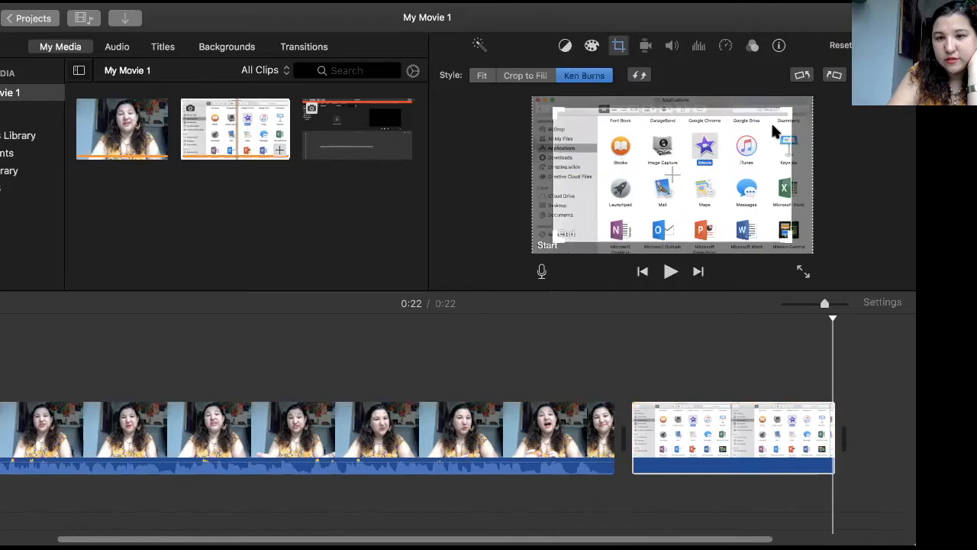
pyautogui.moveTo(770, 125); pyautogui.dragTo(686, 175)
pyautogui.moveTo(661, 213); pyautogui.dragTo(735, 150)
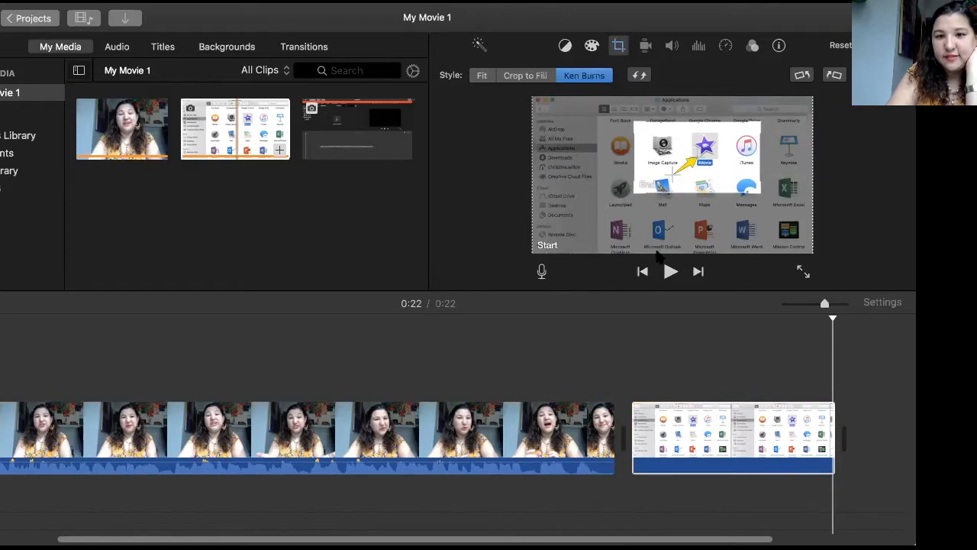
# Play the movie from near the end of the webcam clip to check the zoom on the screenshot.
pyautogui.click(589, 367)
pyautogui.click(562, 377)
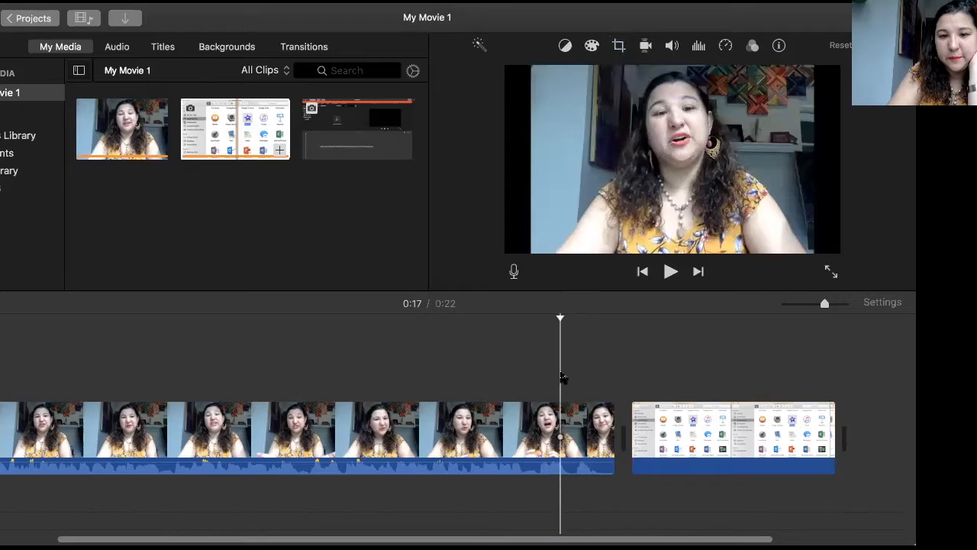
pyautogui.press('space')
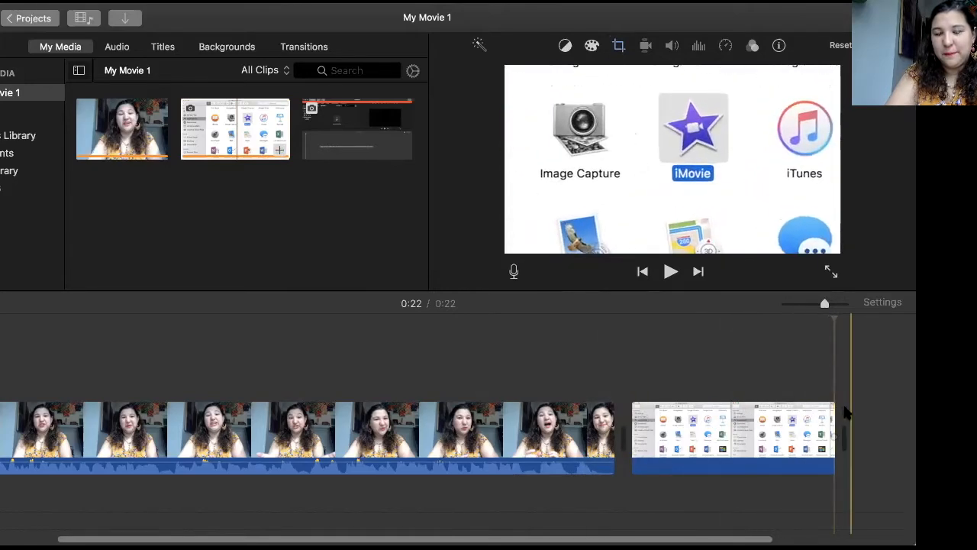
# Insert a Fade to White transition between the webcam clip and the screenshot and play it back.
pyautogui.click(316, 48)
pyautogui.scroll(-5, 231, 215)
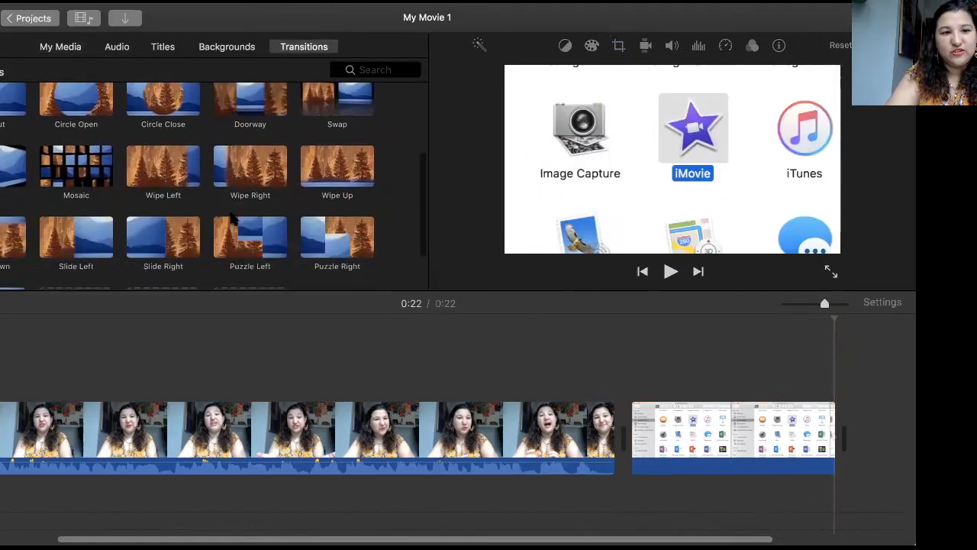
pyautogui.scroll(3, 233, 218)
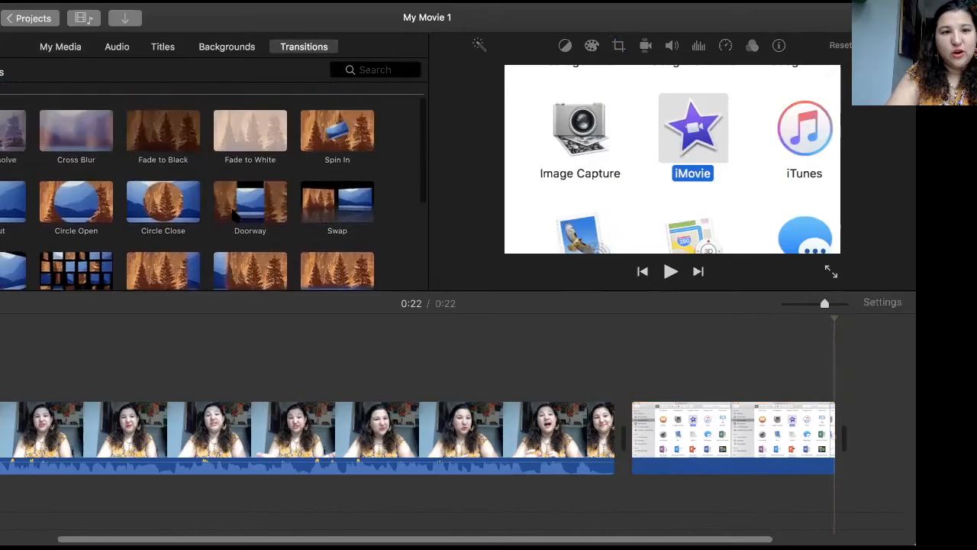
pyautogui.moveTo(264, 141); pyautogui.dragTo(598, 439)
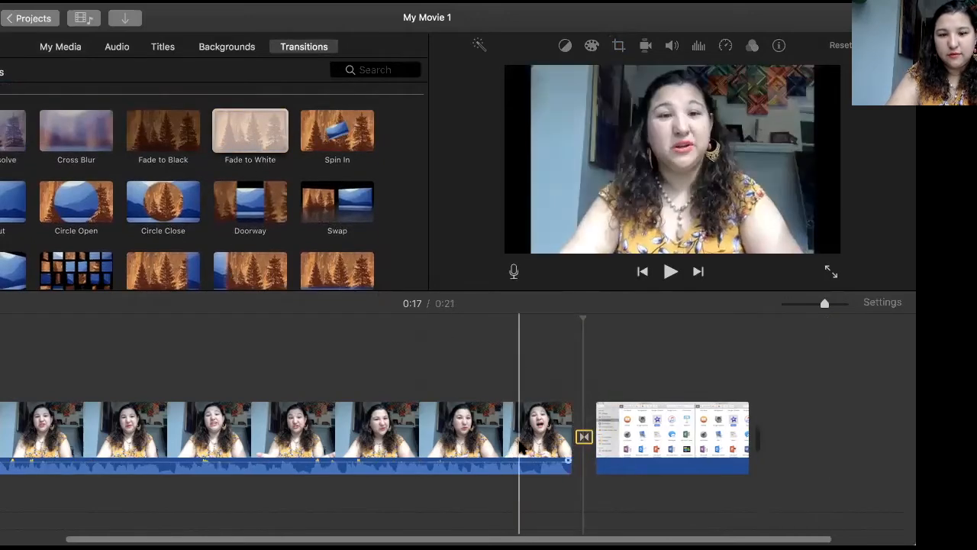
pyautogui.click(522, 447)
pyautogui.press('space')
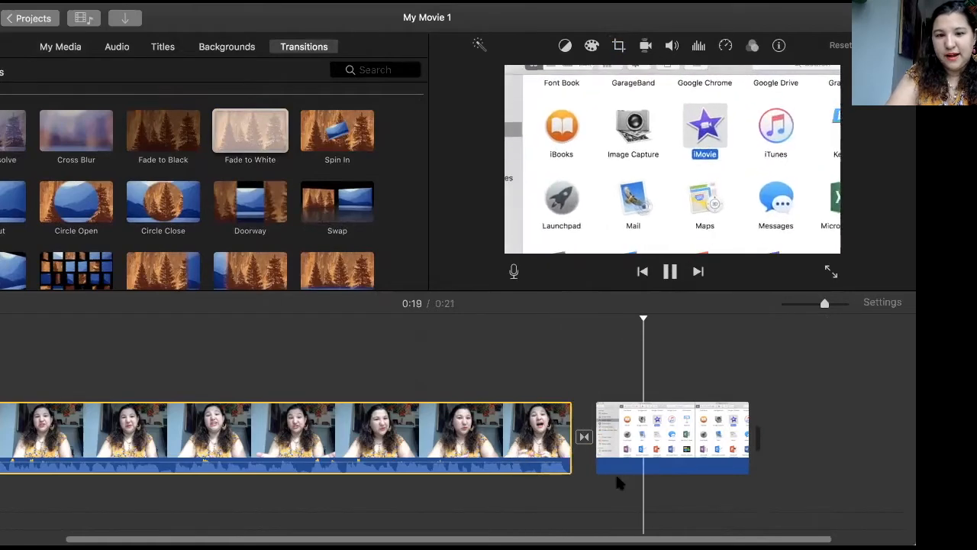
# Replace the Fade to White transition between the two clips with Slide Right and play it back.
pyautogui.click(584, 438)
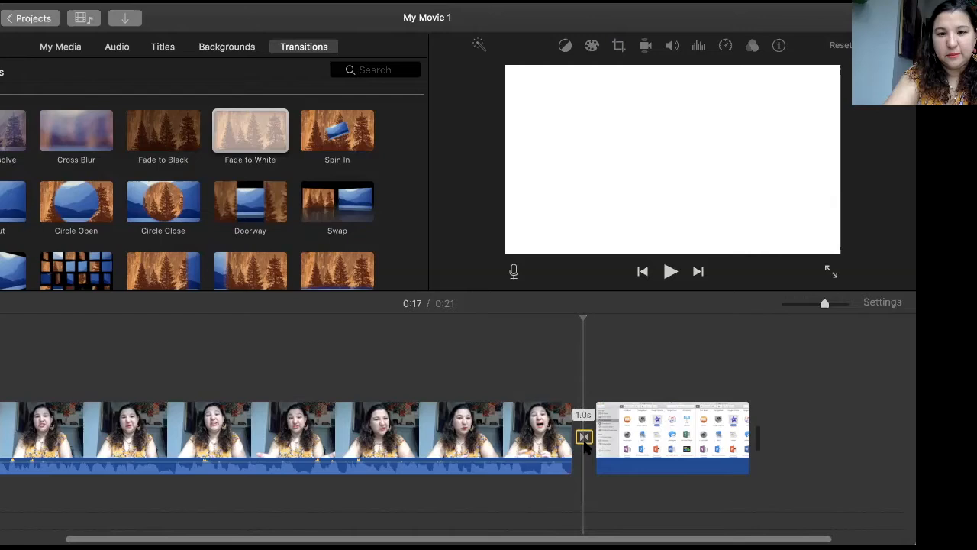
pyautogui.press('Delete')
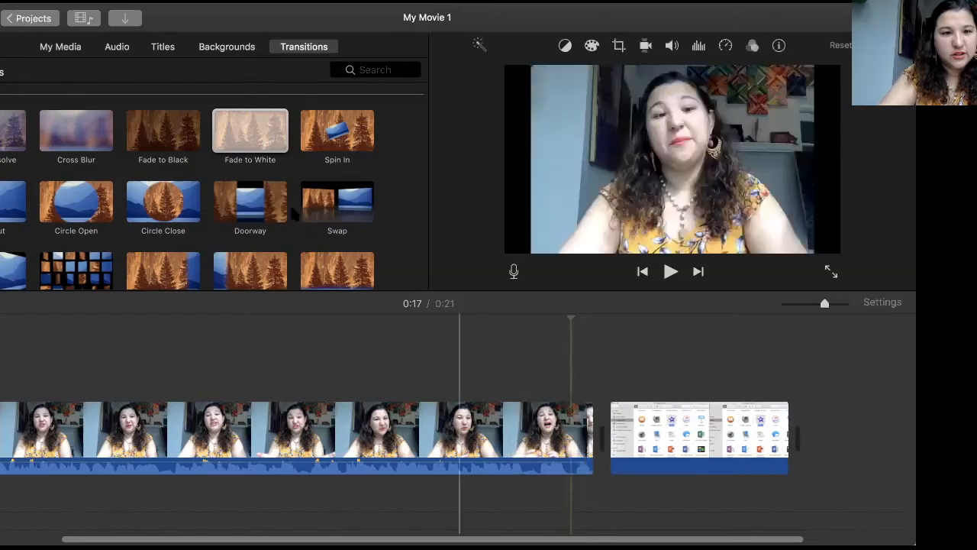
pyautogui.scroll(-1, 287, 238)
pyautogui.scroll(-4, 286, 239)
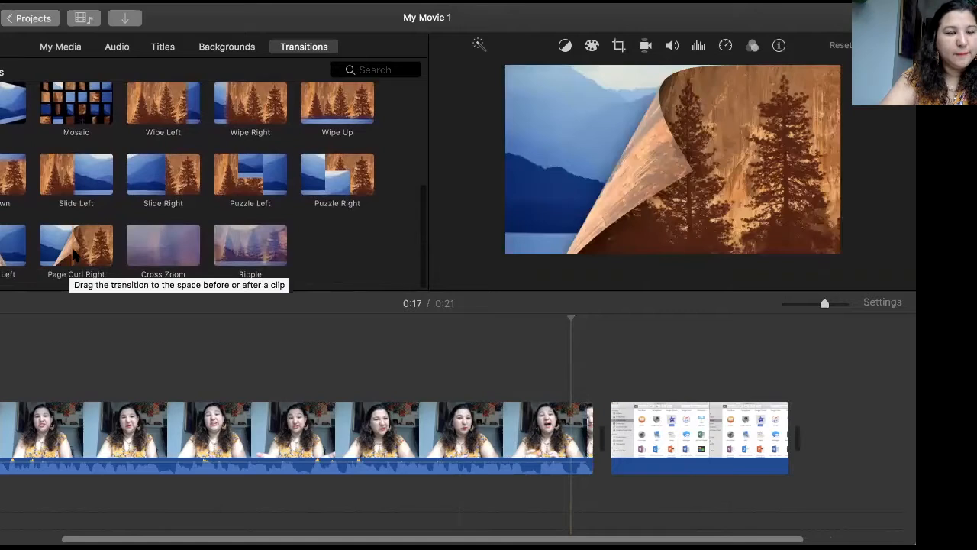
pyautogui.moveTo(163, 176); pyautogui.dragTo(584, 439)
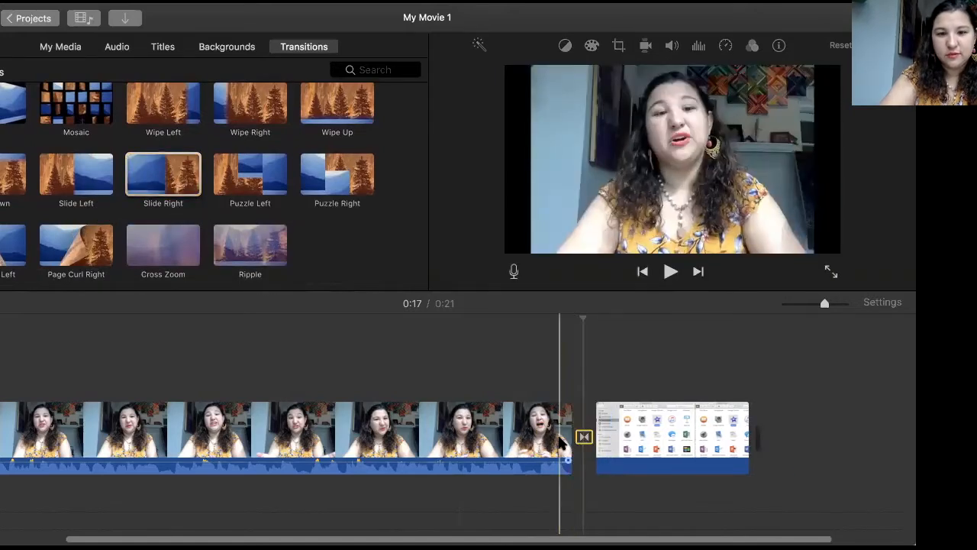
pyautogui.click(562, 443)
pyautogui.press('space')
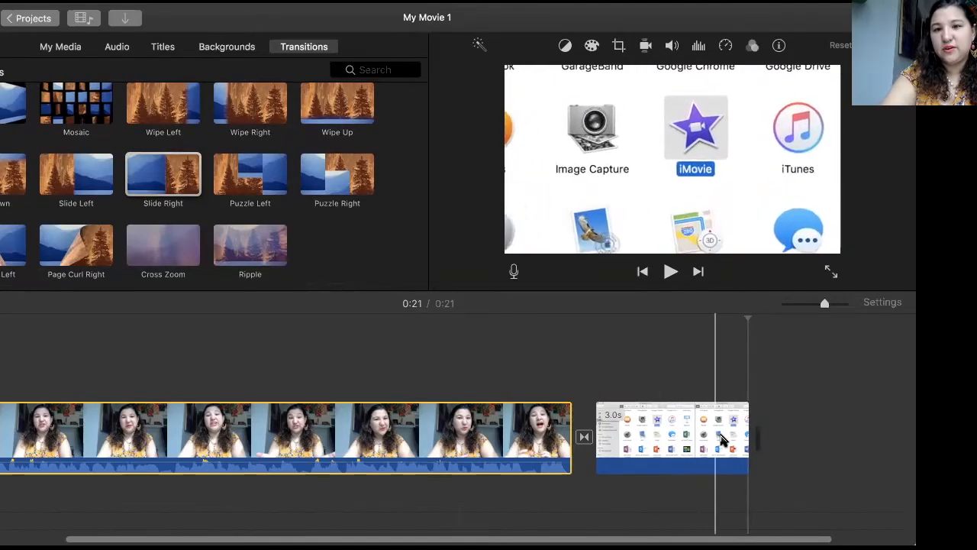
# Record a voiceover about 3.9 s long starting at 0:16, just before the transition, and review it with the webcam clip.
pyautogui.click(514, 272)
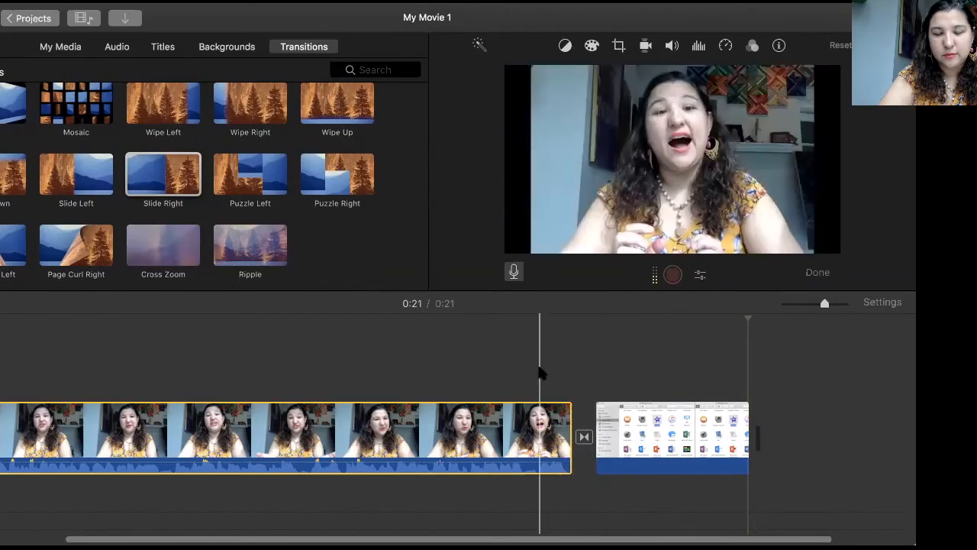
pyautogui.click(540, 373)
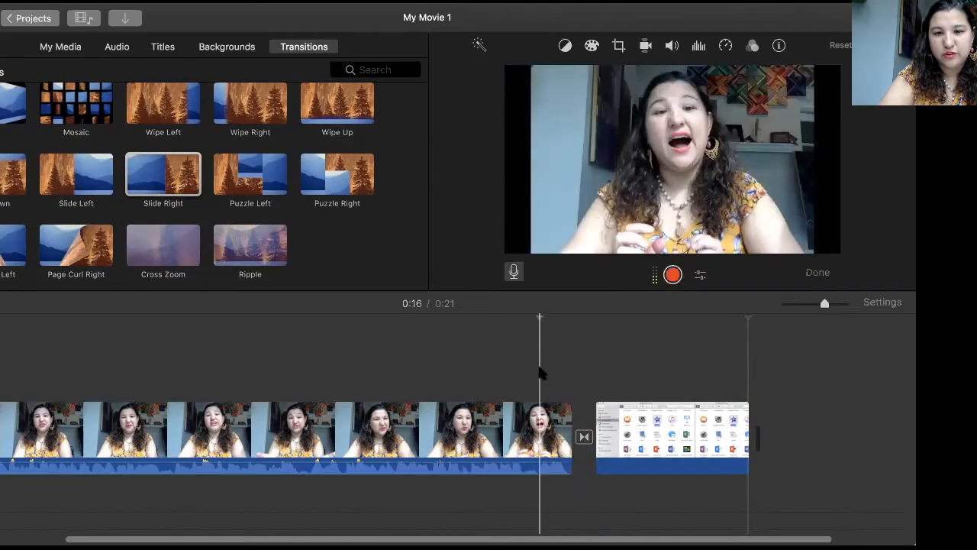
pyautogui.click(673, 275)
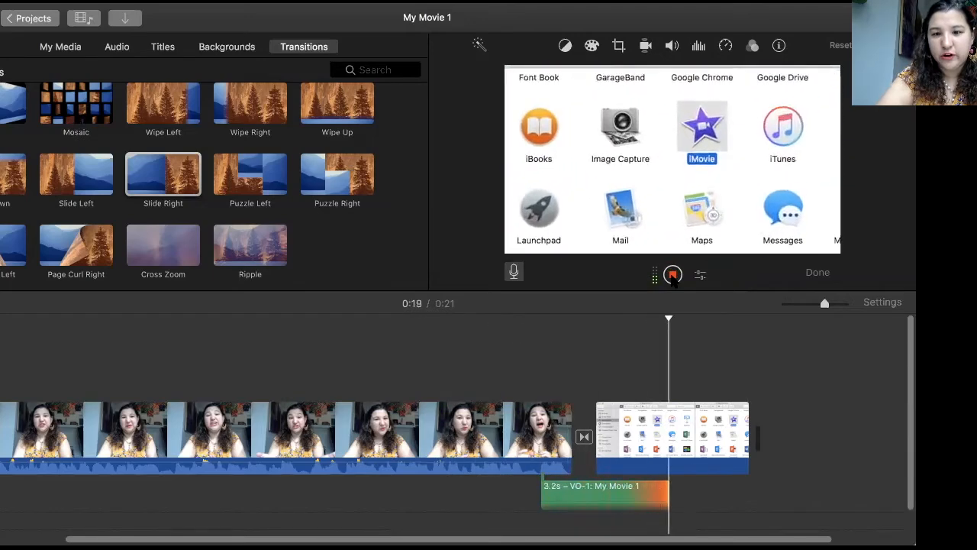
pyautogui.click(673, 276)
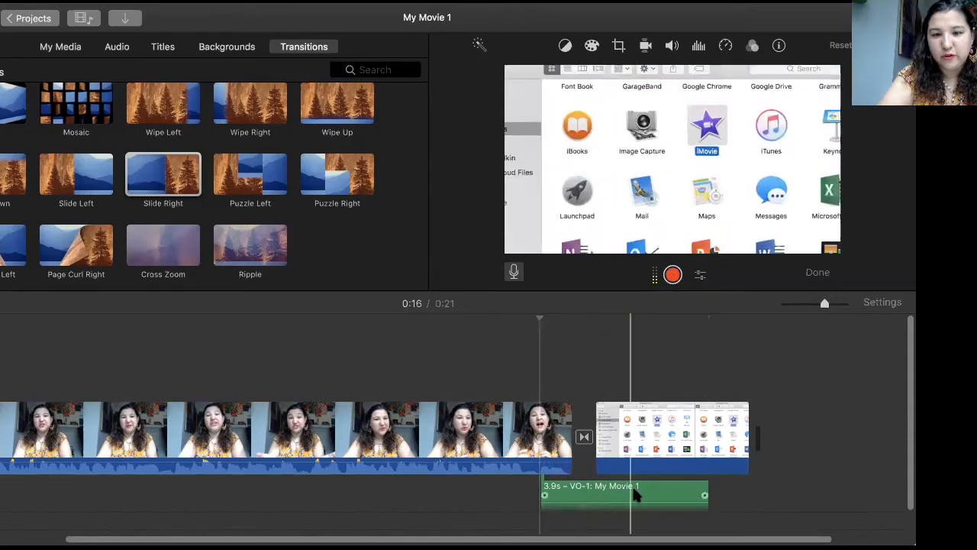
pyautogui.click(519, 445)
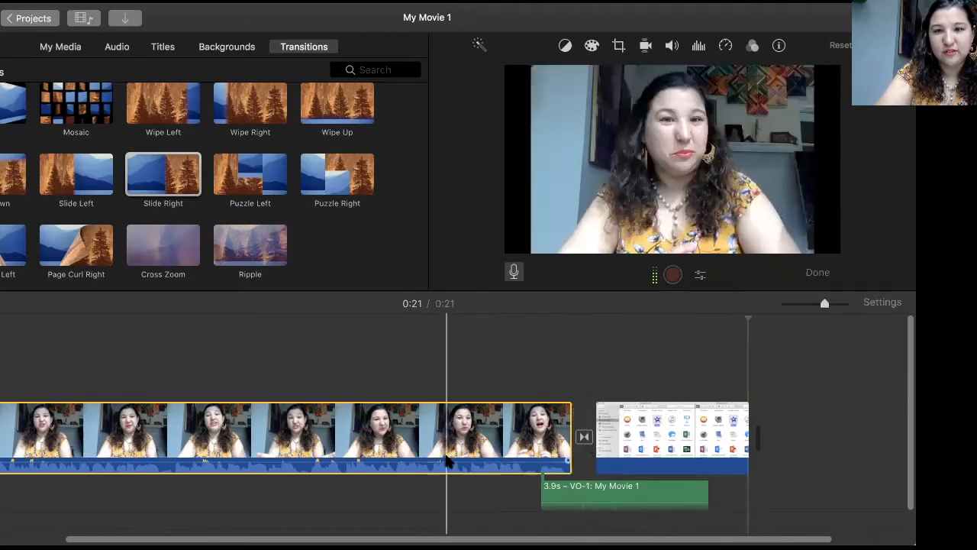
pyautogui.hscroll(-1, 447, 428)
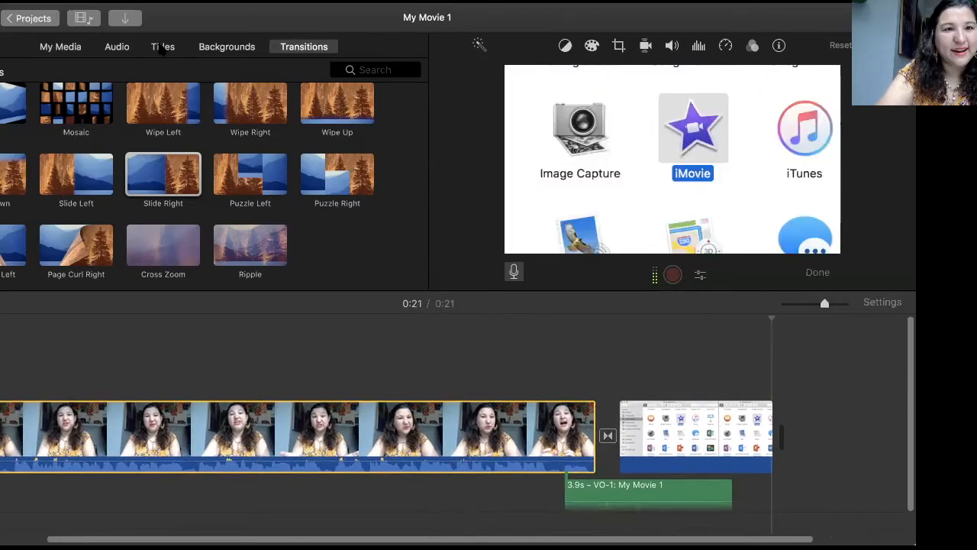
# Add the webcam photo from the project media to the start of the movie, before the webcam clip, lasting 4.0 s.
pyautogui.click(163, 48)
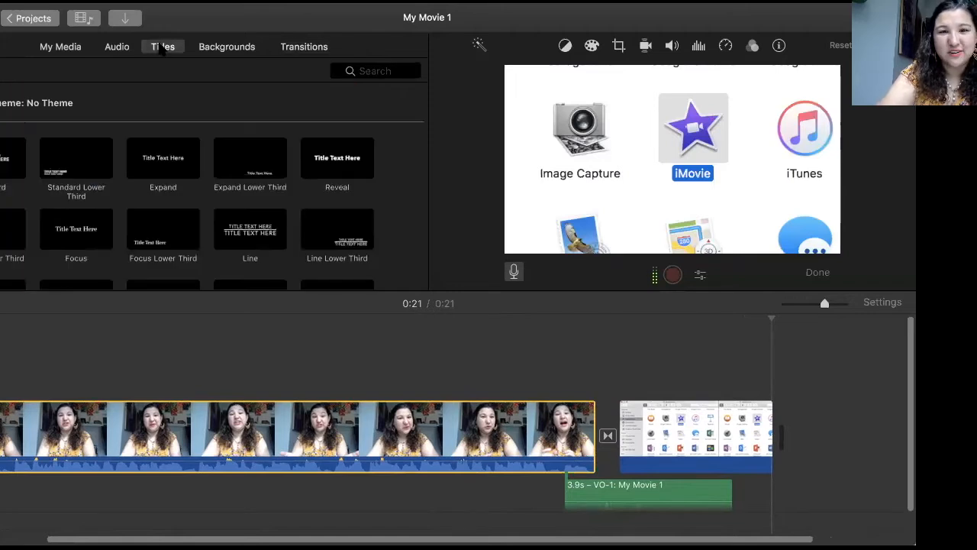
pyautogui.click(108, 378)
pyautogui.hscroll(-6, 108, 378)
pyautogui.hscroll(2, 107, 374)
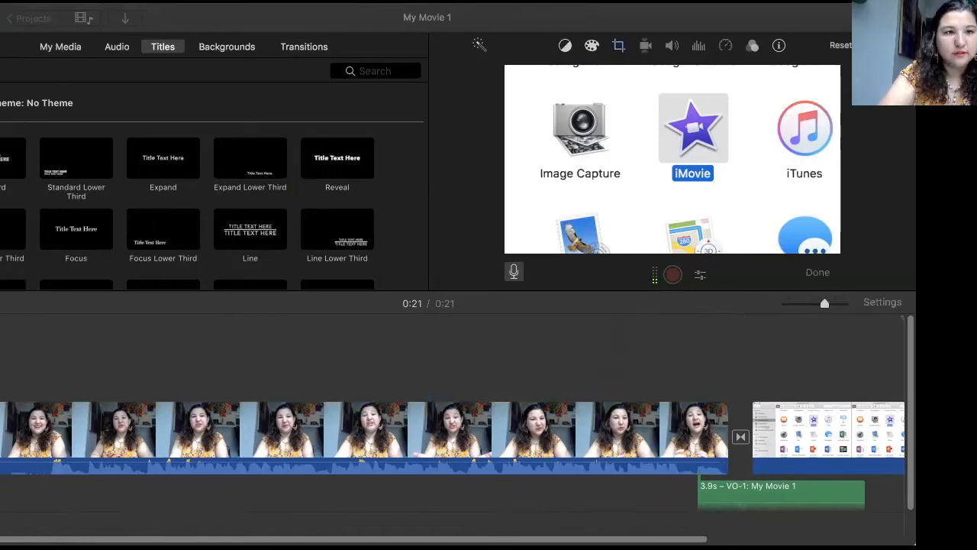
pyautogui.click(61, 46)
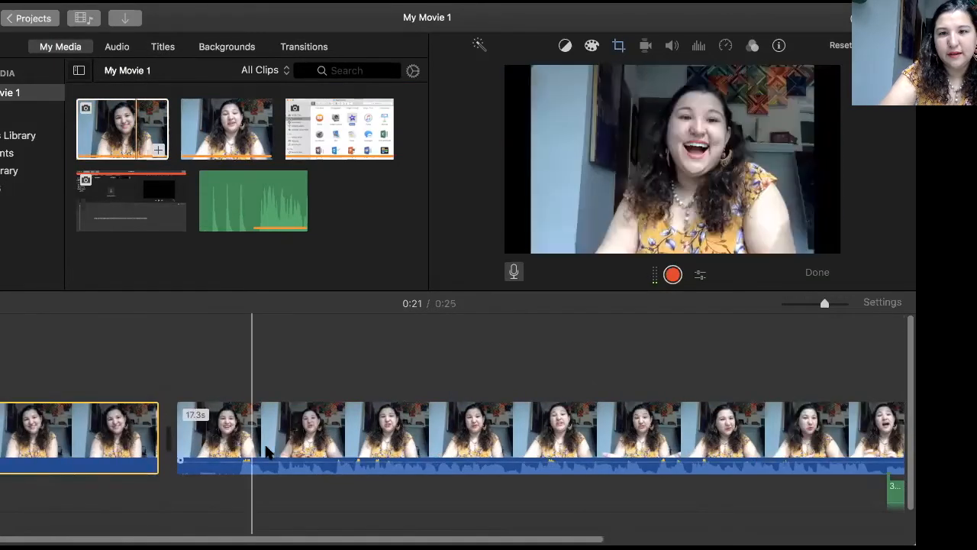
# Place a Gravity Lower Third title over the opening photo.
pyautogui.click(163, 47)
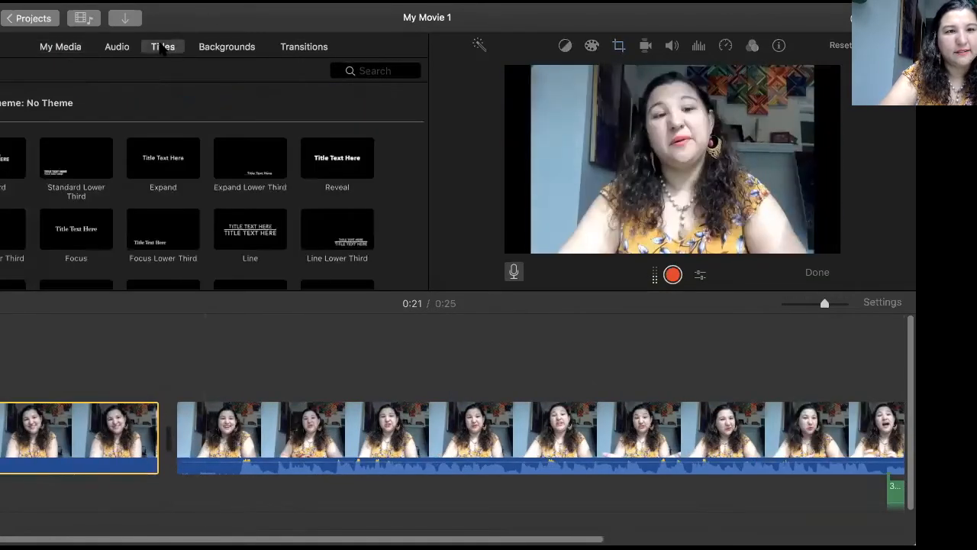
pyautogui.scroll(-10, 241, 229)
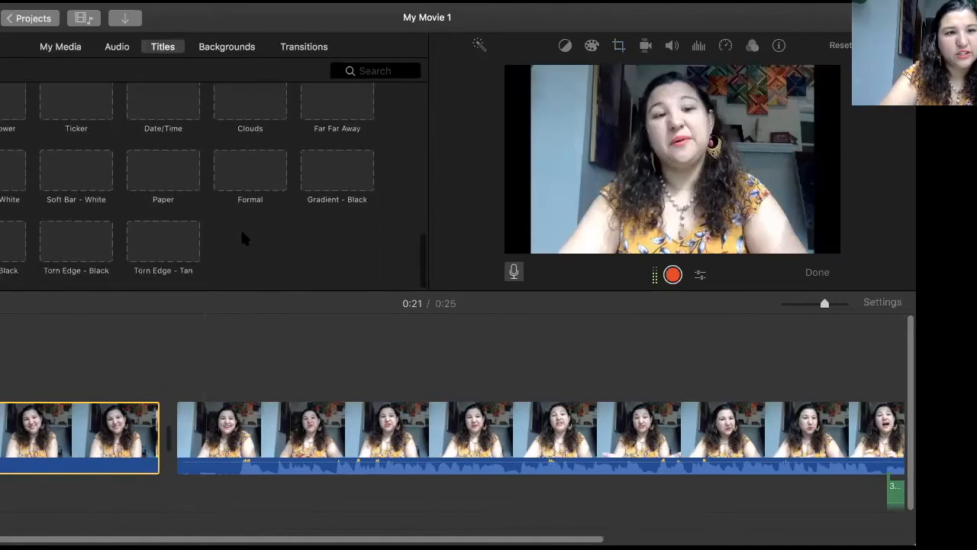
pyautogui.click(228, 48)
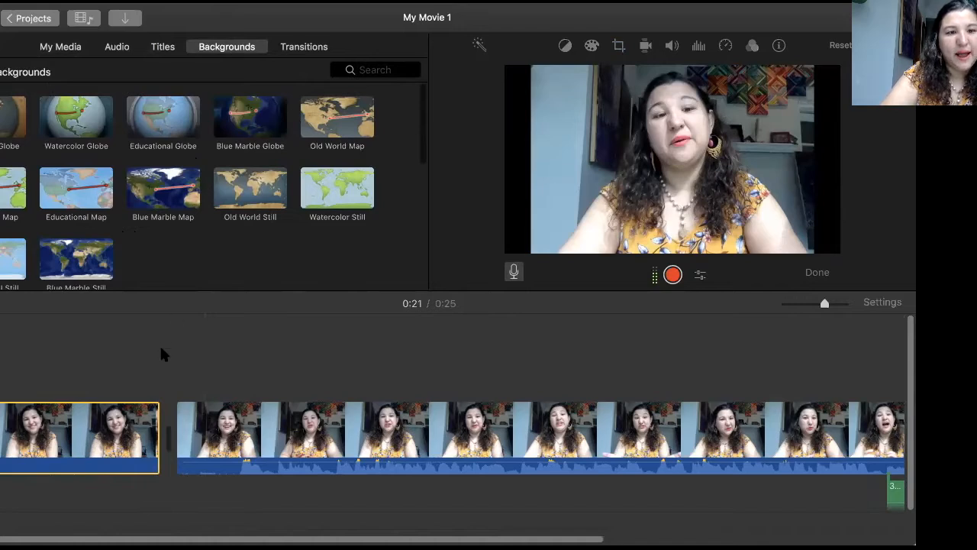
pyautogui.click(161, 47)
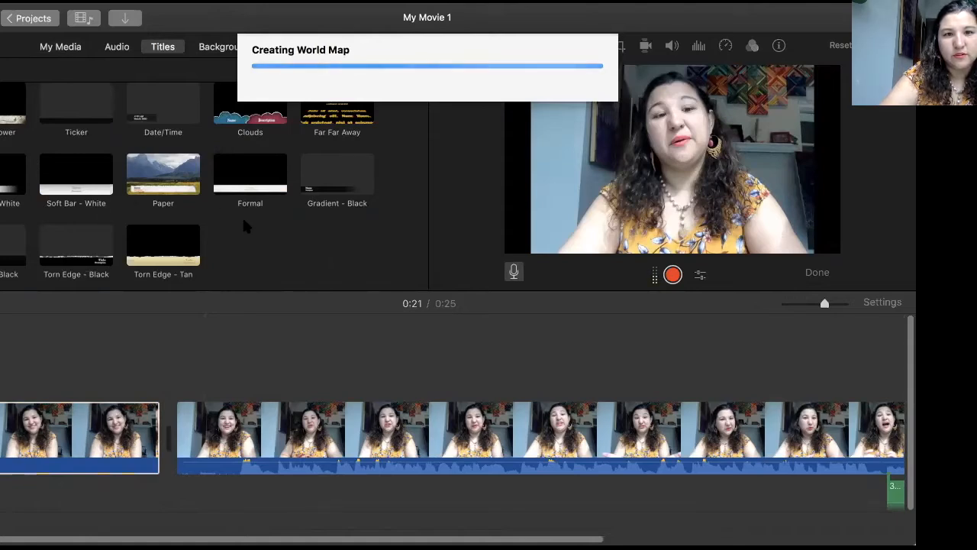
pyautogui.scroll(10, 260, 164)
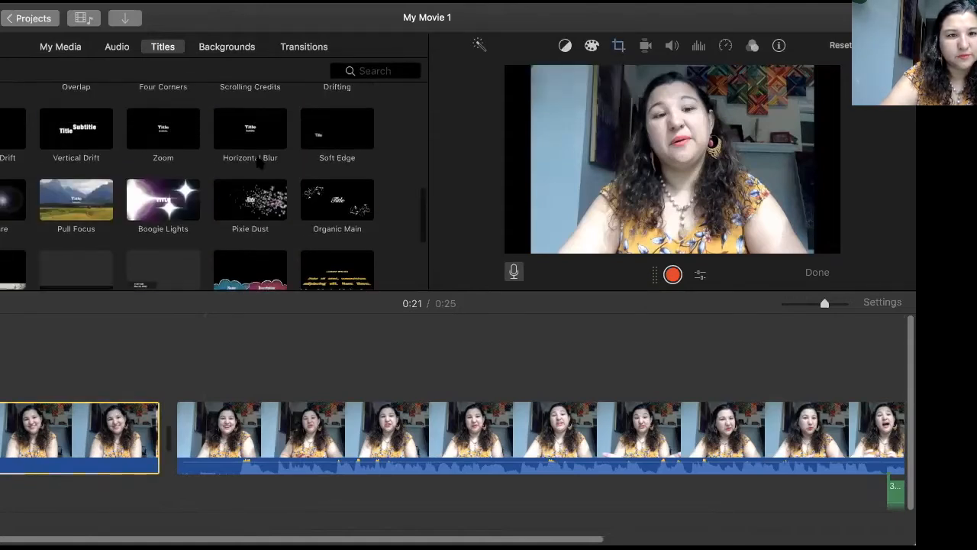
pyautogui.scroll(5, 259, 164)
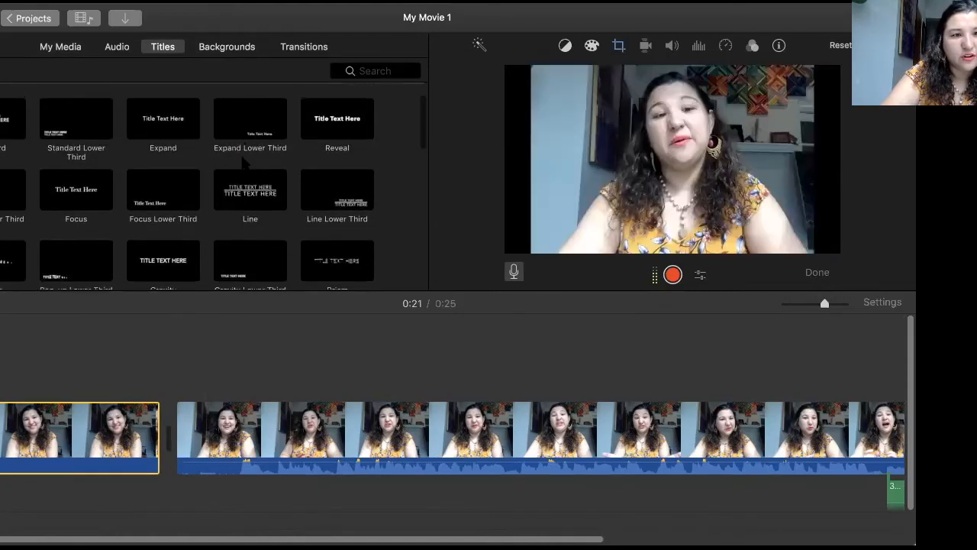
pyautogui.scroll(-3, 248, 153)
pyautogui.moveTo(252, 161); pyautogui.dragTo(11, 413)
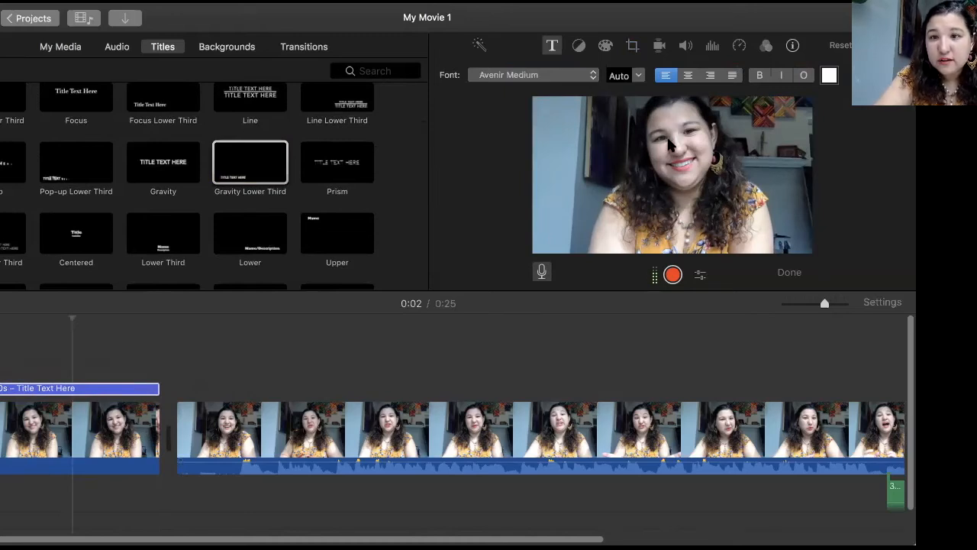
# Colour the opening title dark red, set its text to "VIDEO TUTORIAL FOR IMOVIE" and play it back.
pyautogui.click(829, 75)
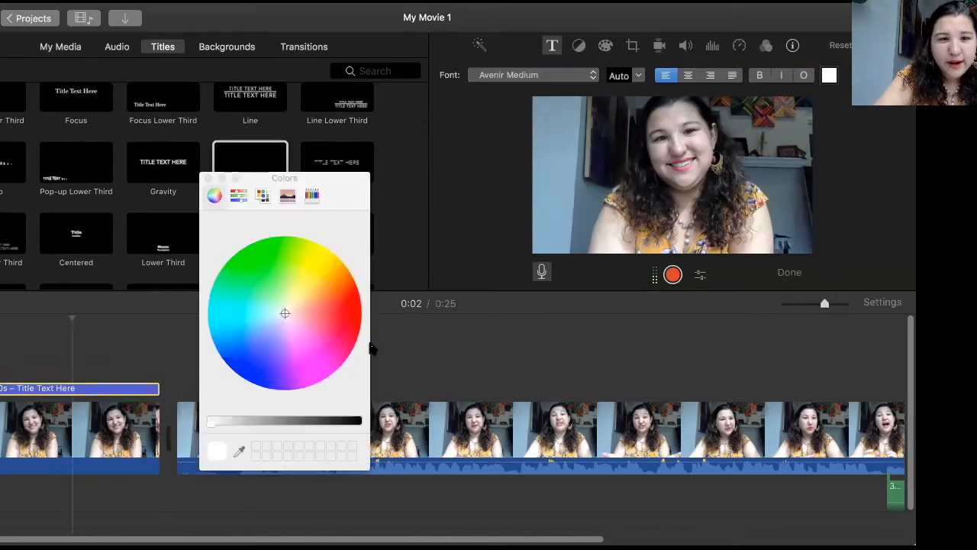
pyautogui.click(350, 312)
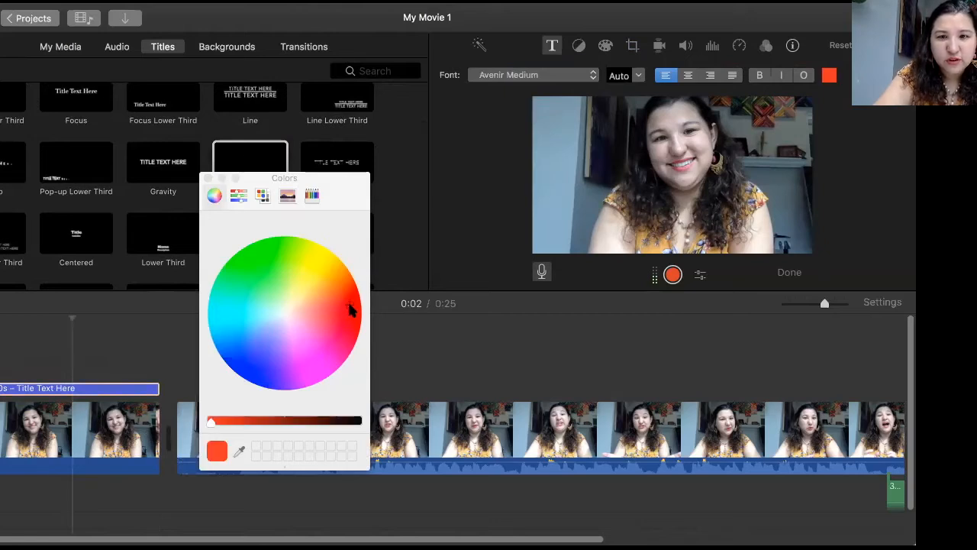
pyautogui.click(291, 420)
pyautogui.moveTo(291, 425); pyautogui.dragTo(280, 425)
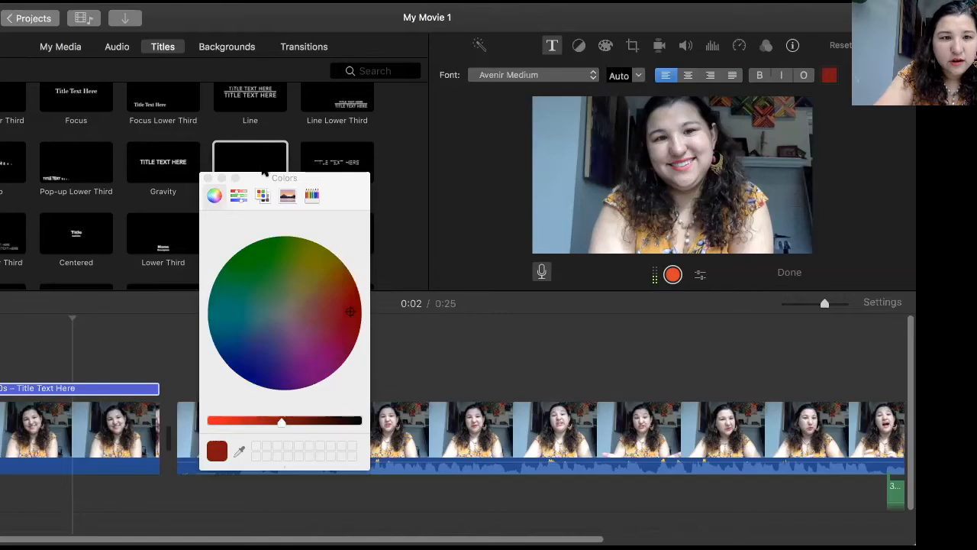
pyautogui.click(208, 178)
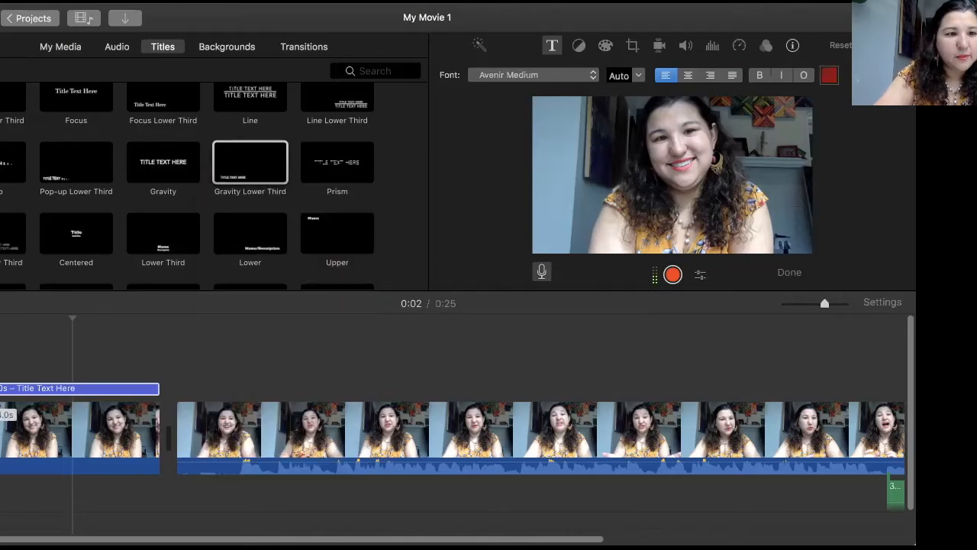
pyautogui.click(16, 438)
pyautogui.press('space')
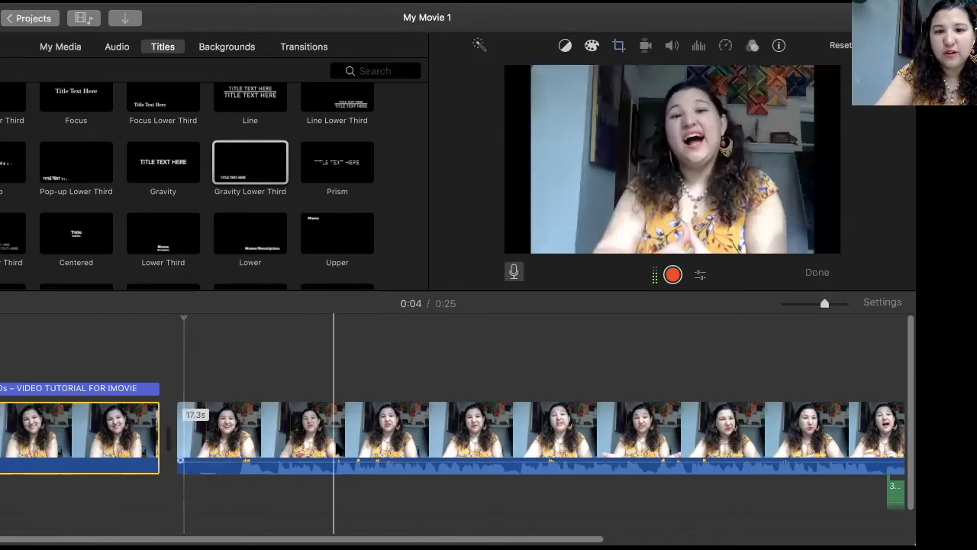
# Place the white gradient lower-third title over the webcam clip, starting at about 0:07 and lasting 4.0 s.
pyautogui.hscroll(1, 371, 428)
pyautogui.hscroll(3, 371, 427)
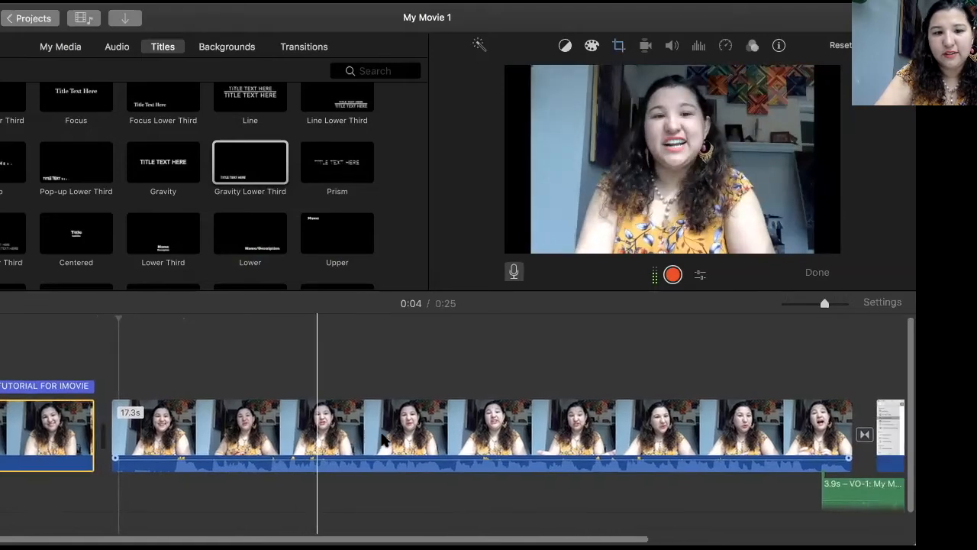
pyautogui.click(401, 436)
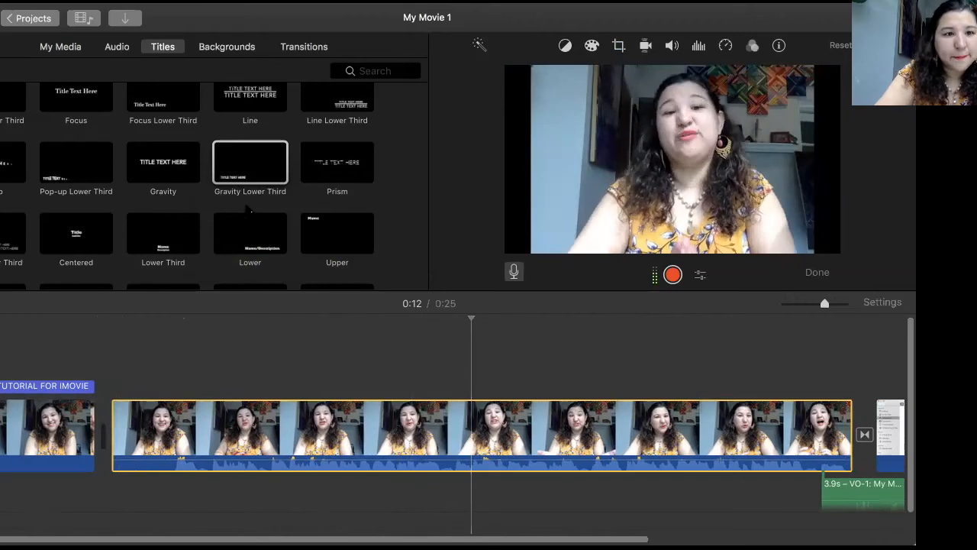
pyautogui.scroll(-5, 245, 202)
pyautogui.scroll(-10, 214, 183)
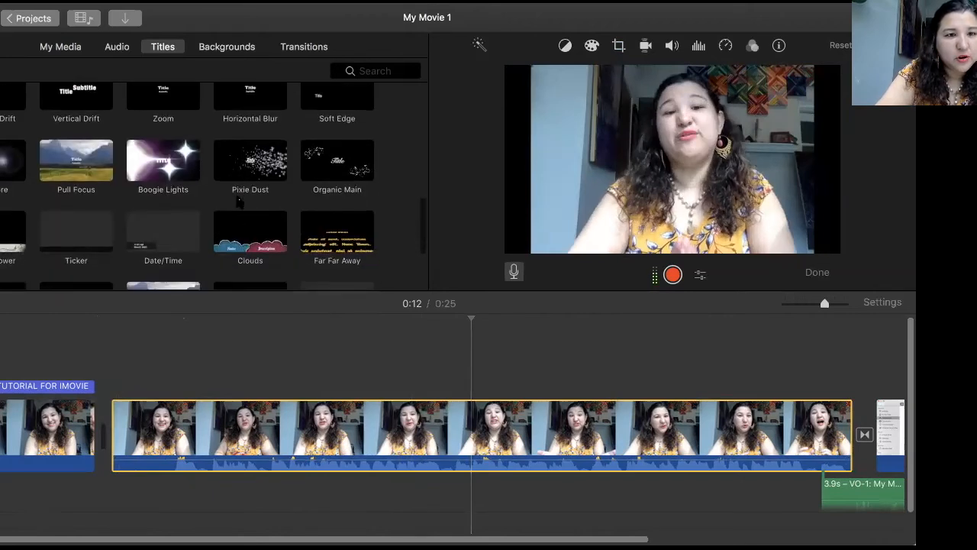
pyautogui.scroll(-2, 153, 191)
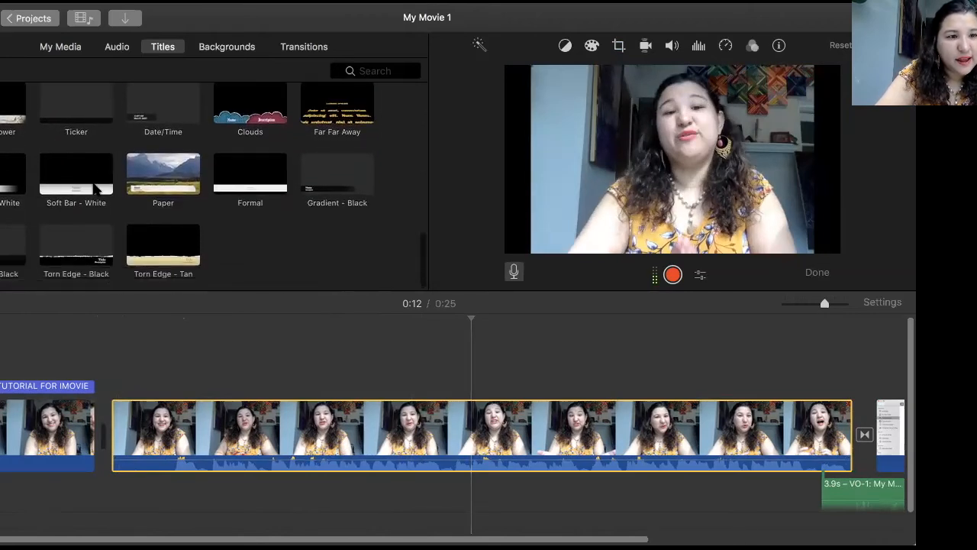
pyautogui.click(16, 175)
pyautogui.moveTo(162, 262); pyautogui.dragTo(247, 386)
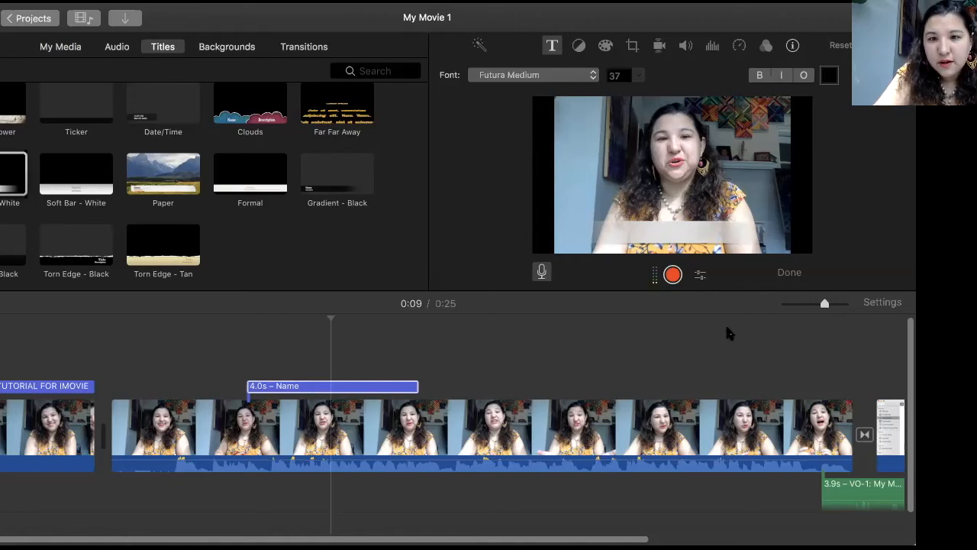
# Fill in the presenter's name and job description in the webcam clip's title and play that part back.
pyautogui.click(255, 413)
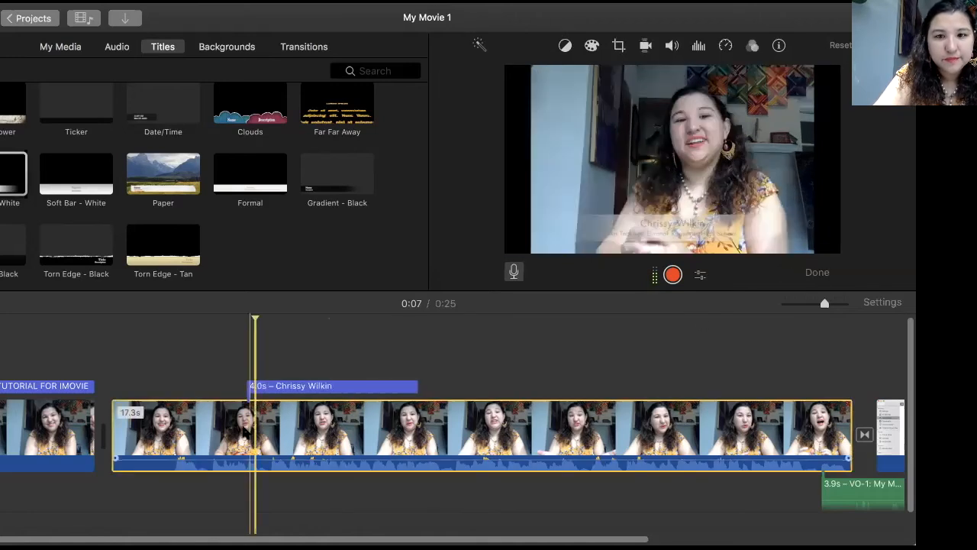
pyautogui.press('space')
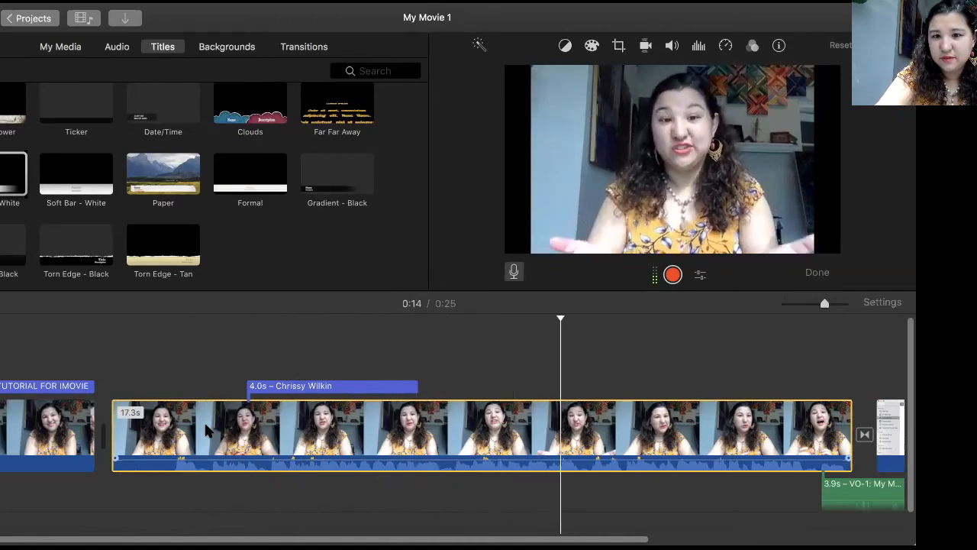
pyautogui.press('space')
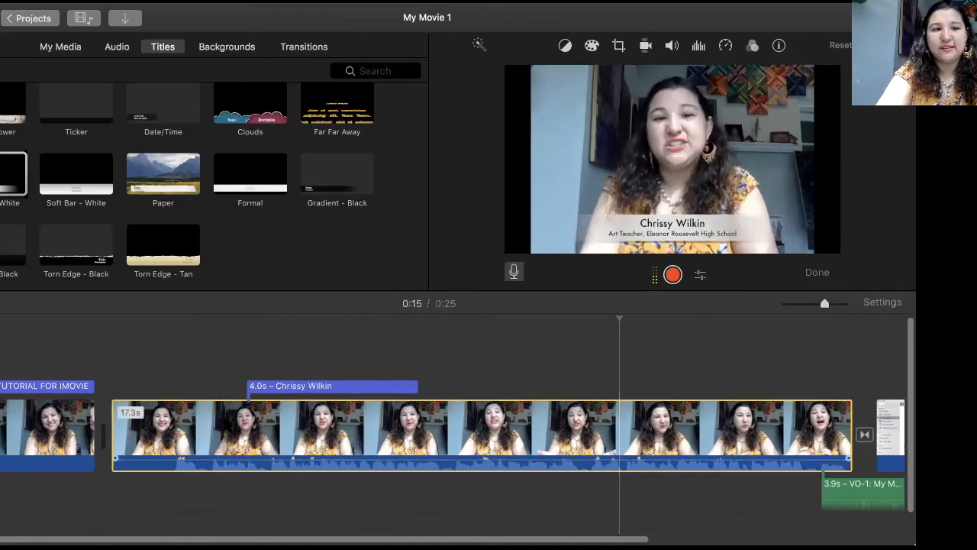
# Insert a Wipe Right transition between the opening photo and the webcam clip.
pyautogui.click(305, 48)
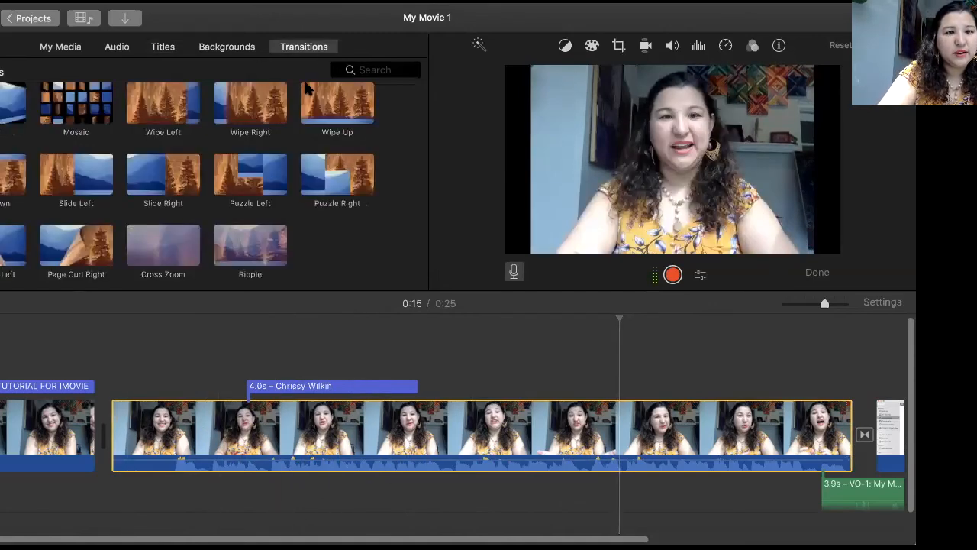
pyautogui.moveTo(249, 120); pyautogui.dragTo(103, 431)
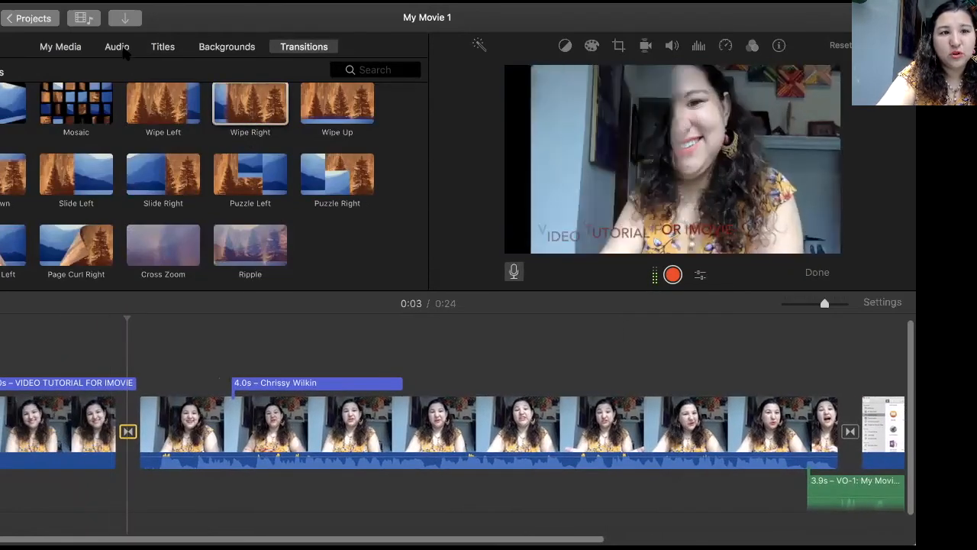
# Look through the iTunes music and sound effects sources available for the movie.
pyautogui.click(125, 51)
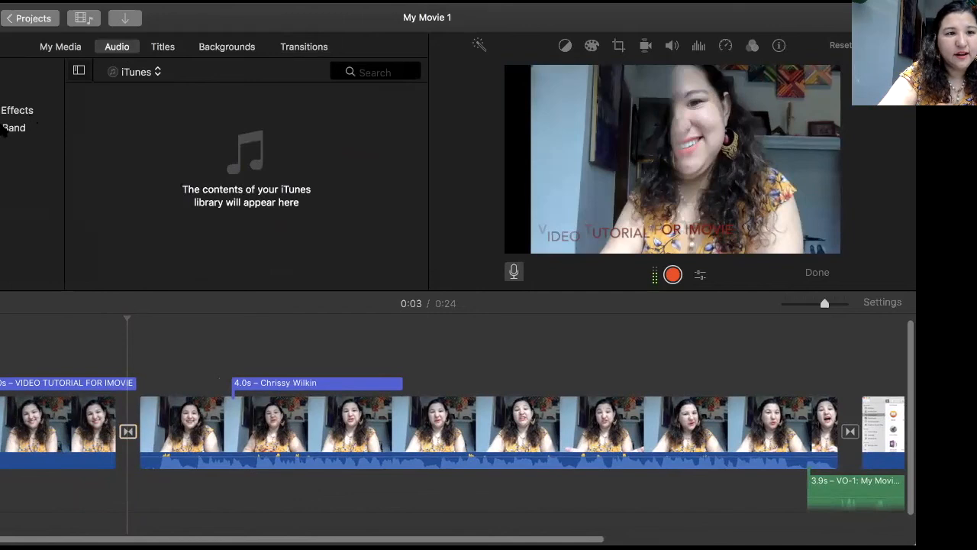
pyautogui.click(4, 112)
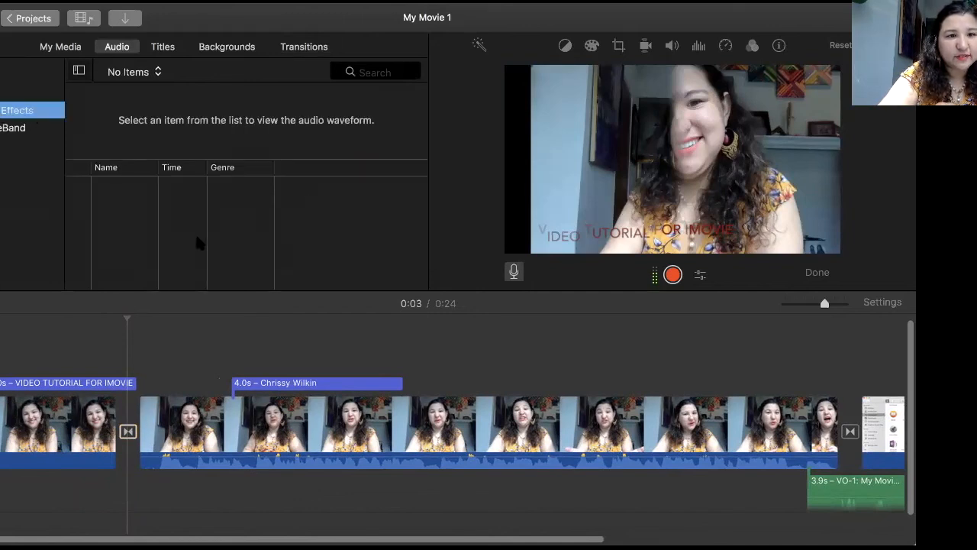
pyautogui.click(4, 93)
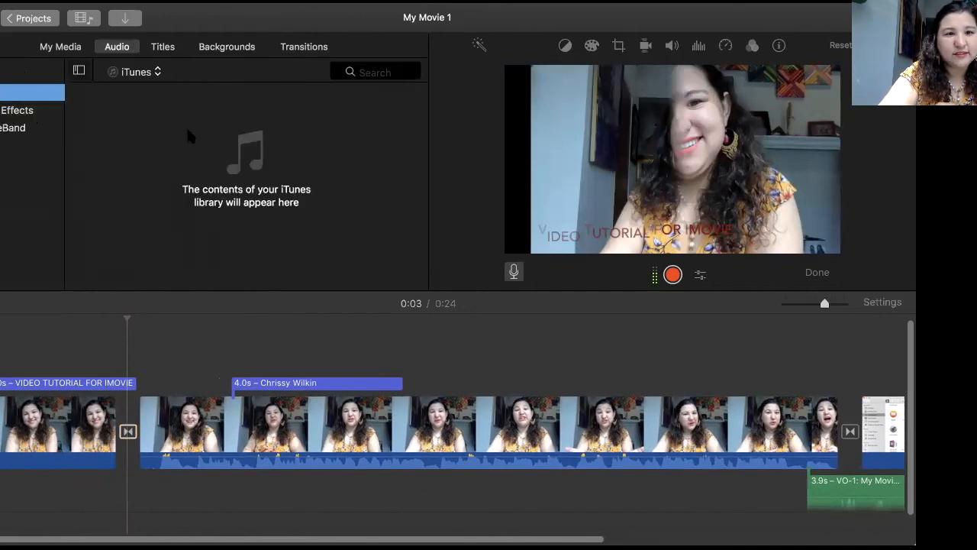
pyautogui.click(247, 371)
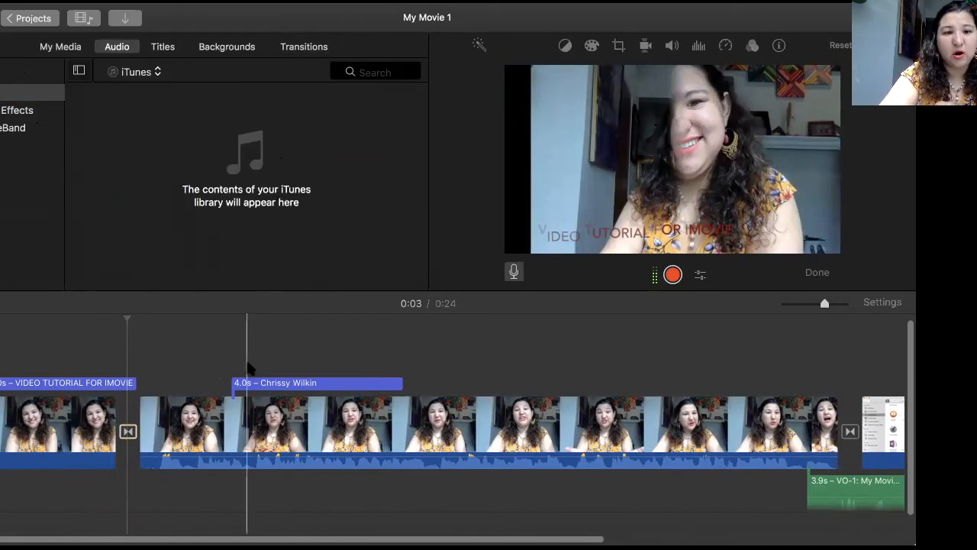